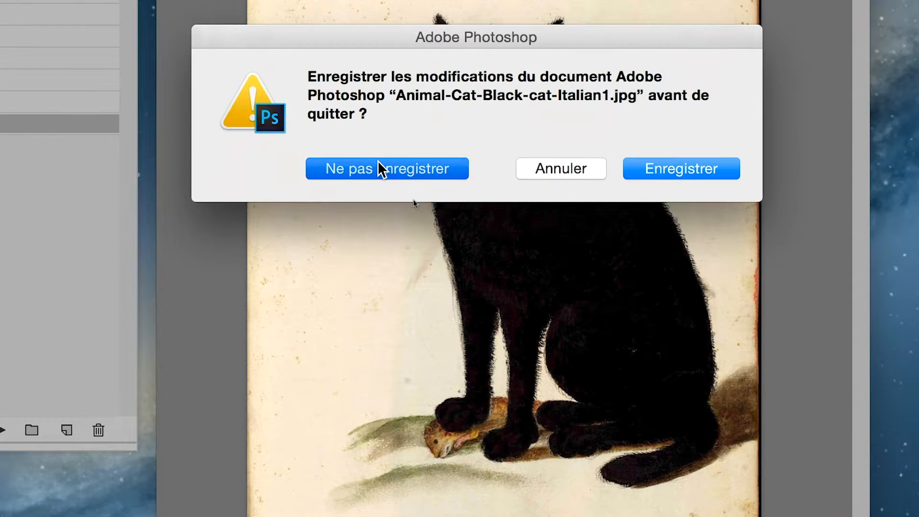
# - Discard the changes to Animal-Cat-Black-cat-Italian1.jpg and move the Actions panel closer to the right-hand panels
pyautogui.click(517, 340)
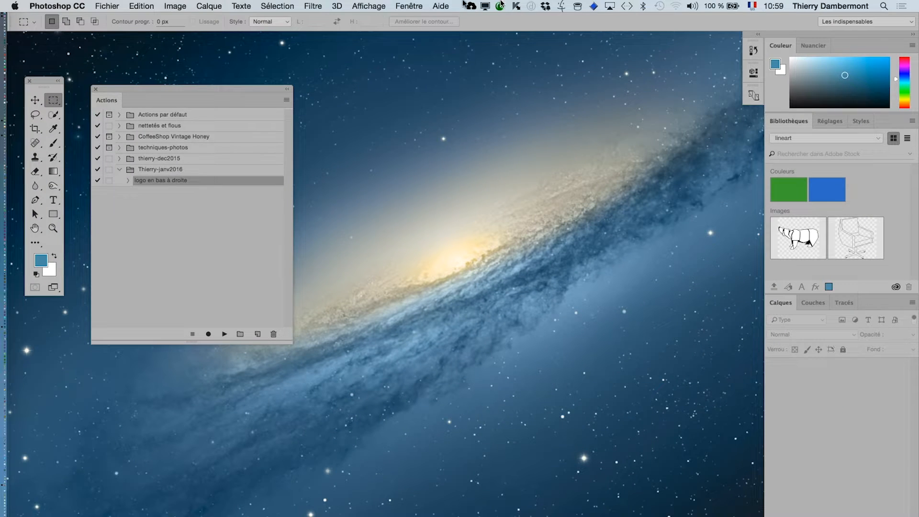
pyautogui.click(105, 3)
pyautogui.click(105, 4)
pyautogui.moveTo(139, 92); pyautogui.dragTo(554, 118)
pyautogui.click(106, 5)
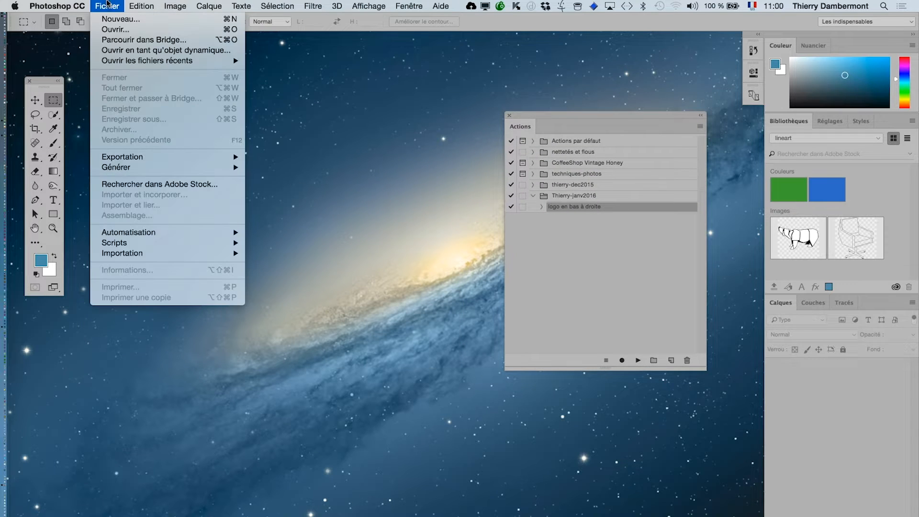
pyautogui.moveTo(143, 245)
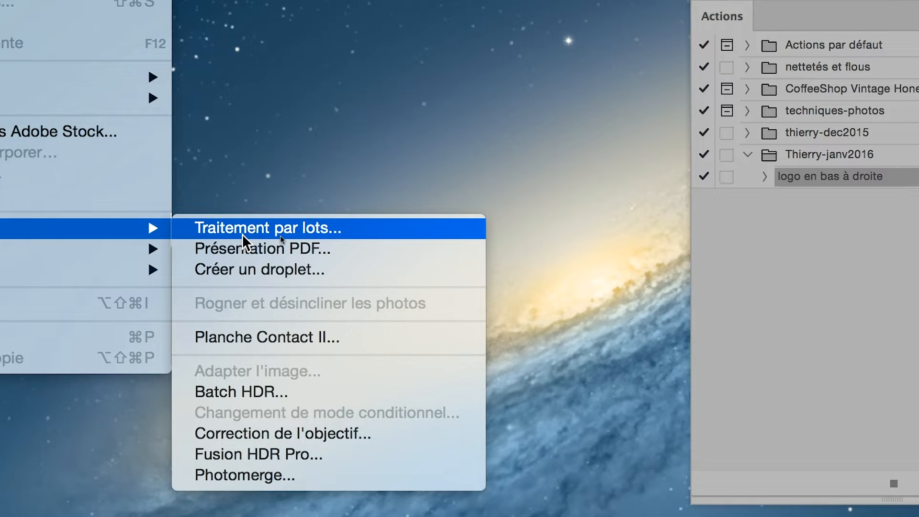
pyautogui.click(242, 234)
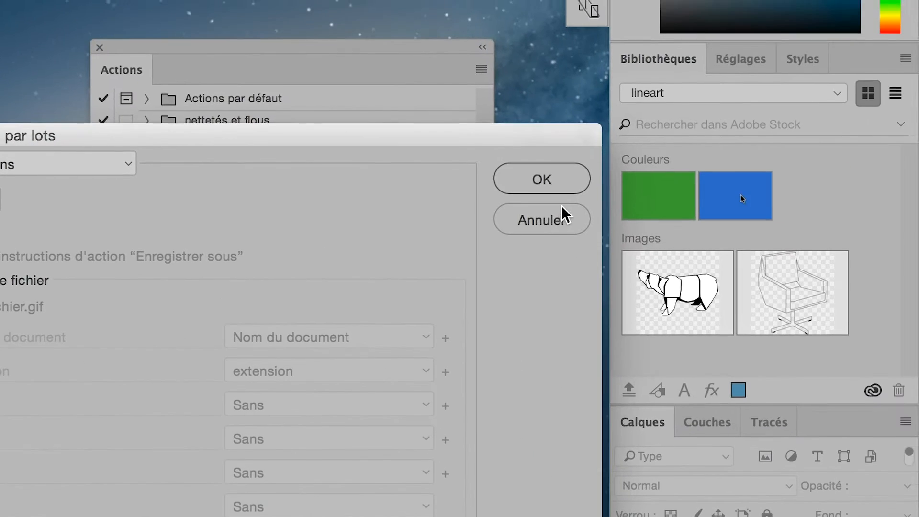
pyautogui.click(562, 208)
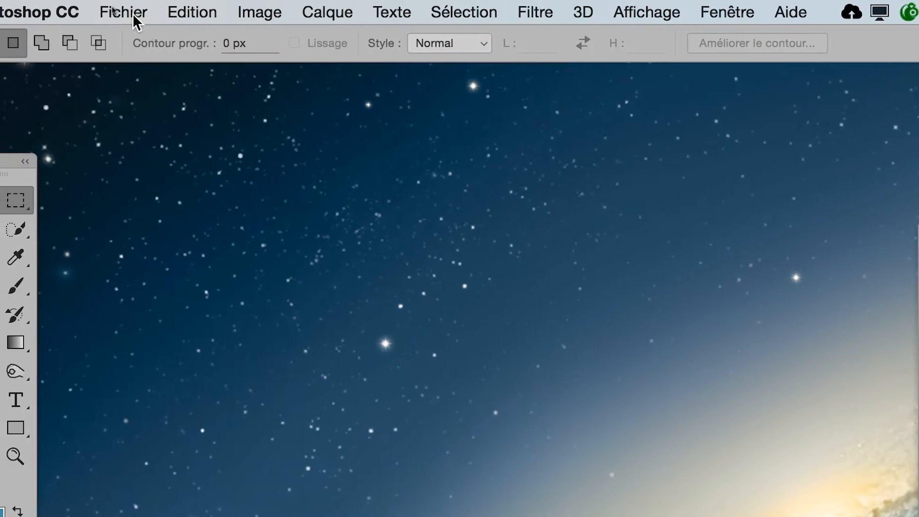
# - Open the batch processing dialog (Traitement par lots) for the "logo en bas à droite" action and reposition it
pyautogui.click(133, 13)
pyautogui.moveTo(176, 475)
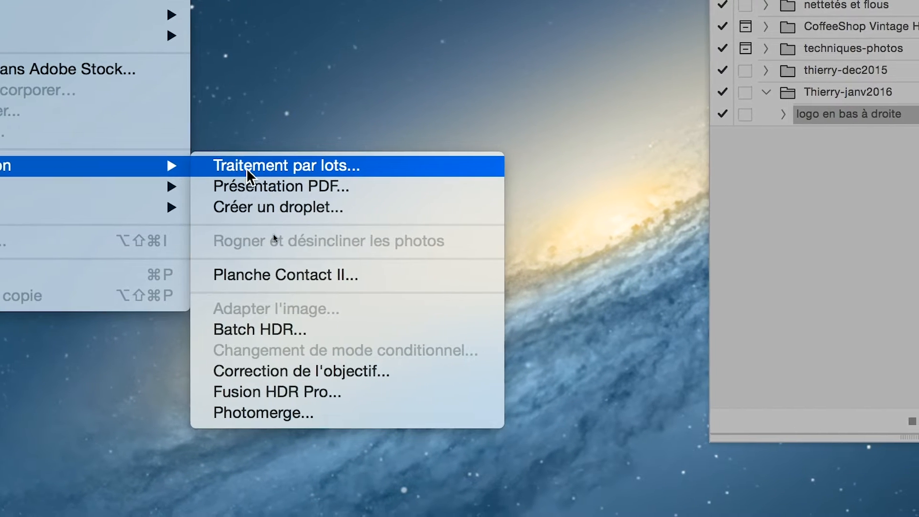
pyautogui.click(283, 167)
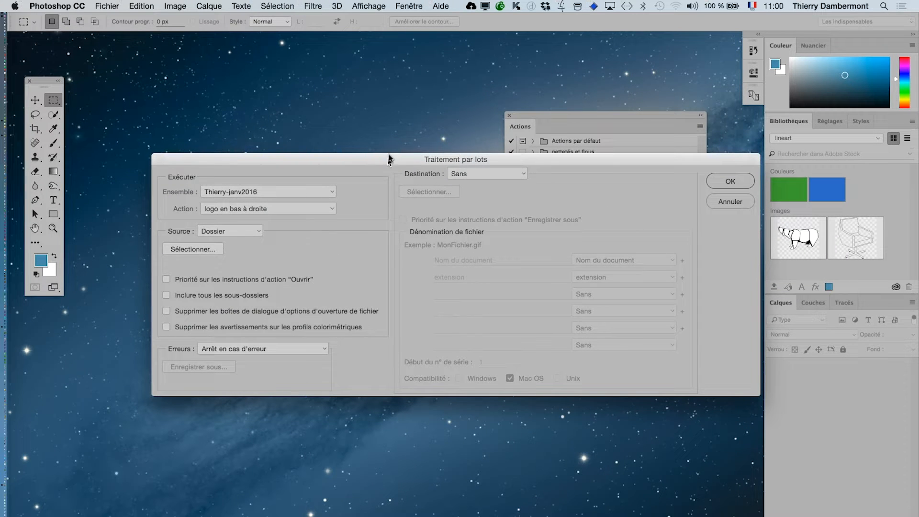
pyautogui.moveTo(389, 159); pyautogui.dragTo(359, 199)
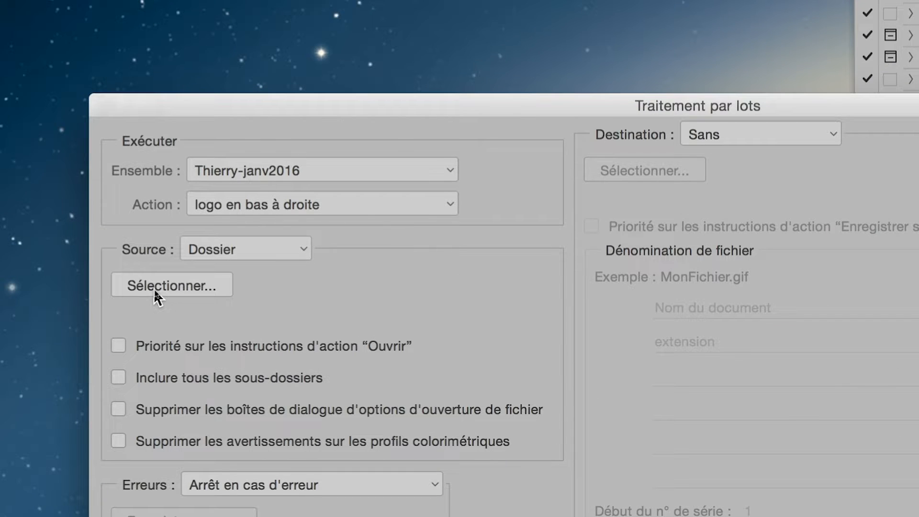
pyautogui.click(154, 289)
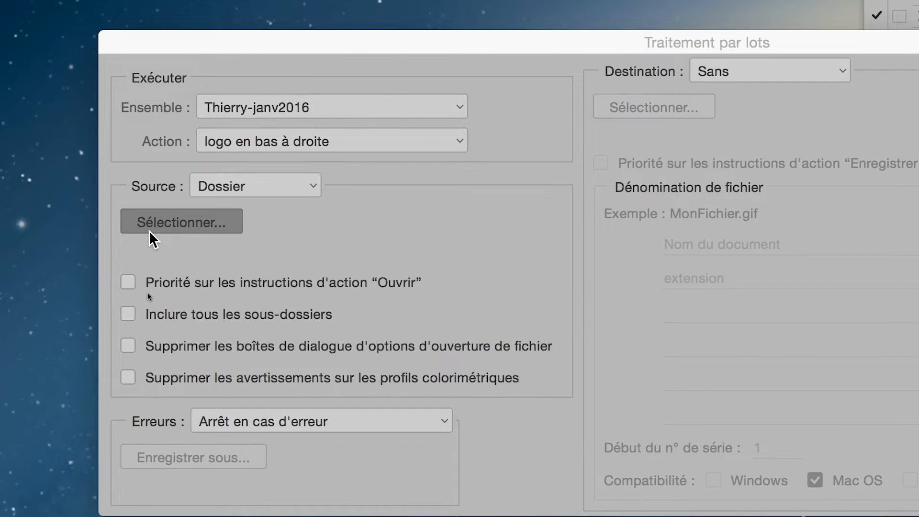
pyautogui.click(149, 230)
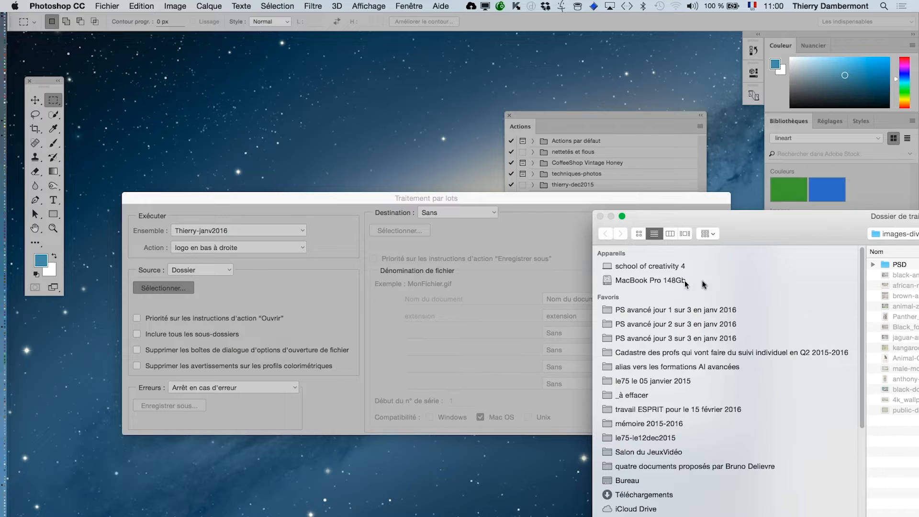
pyautogui.moveTo(831, 236); pyautogui.dragTo(417, 105)
pyautogui.moveTo(596, 100); pyautogui.dragTo(606, 36)
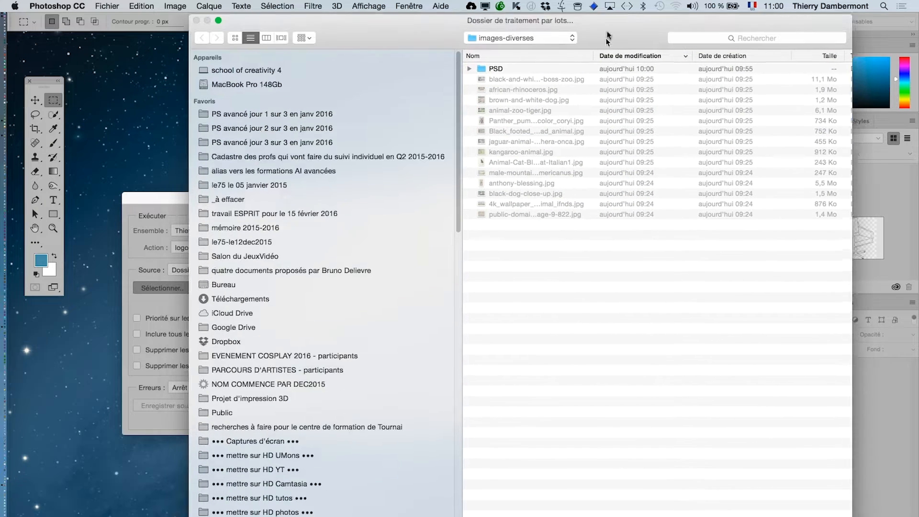
pyautogui.press('Escape')
# - Set the batch source to Dossier and choose the PSD folder inside "PS avancé jour 3 sur 3 en janv 2016/images-diverses"
pyautogui.click(203, 269)
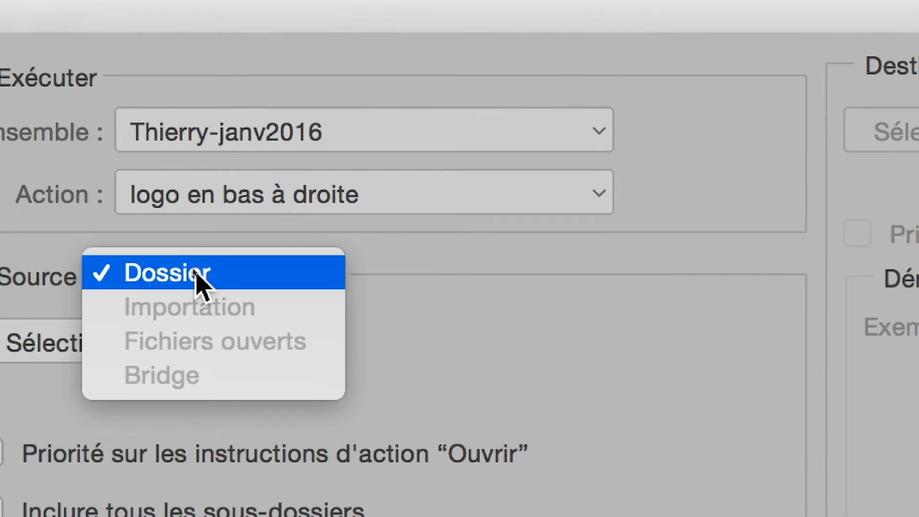
pyautogui.click(225, 185)
pyautogui.click(158, 296)
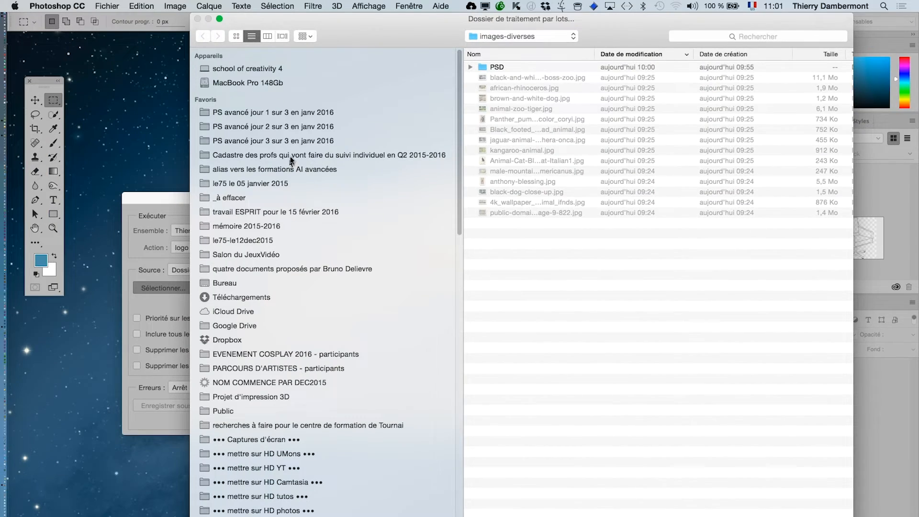
pyautogui.click(293, 141)
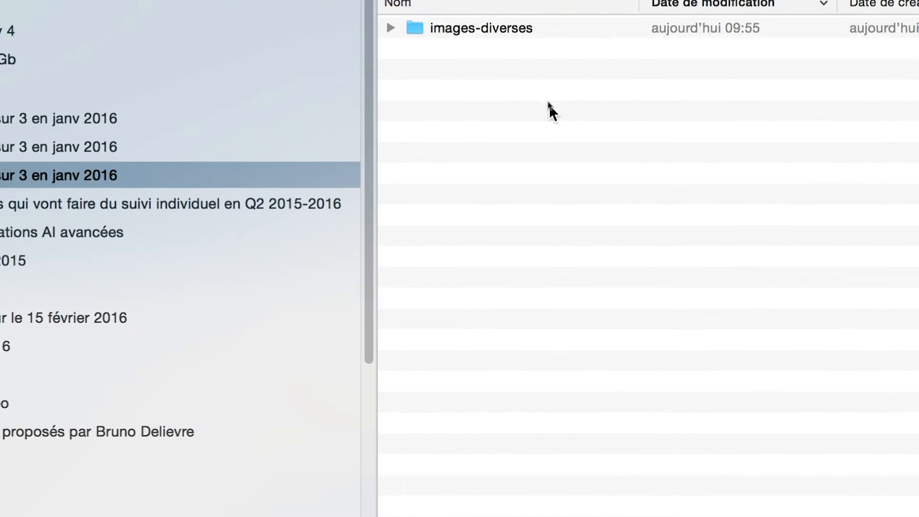
pyautogui.doubleClick(542, 76)
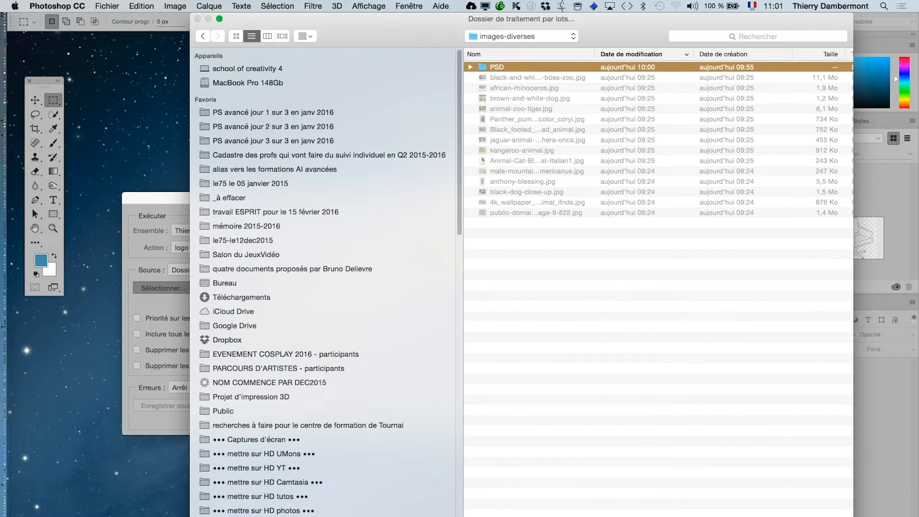
pyautogui.press('Return')
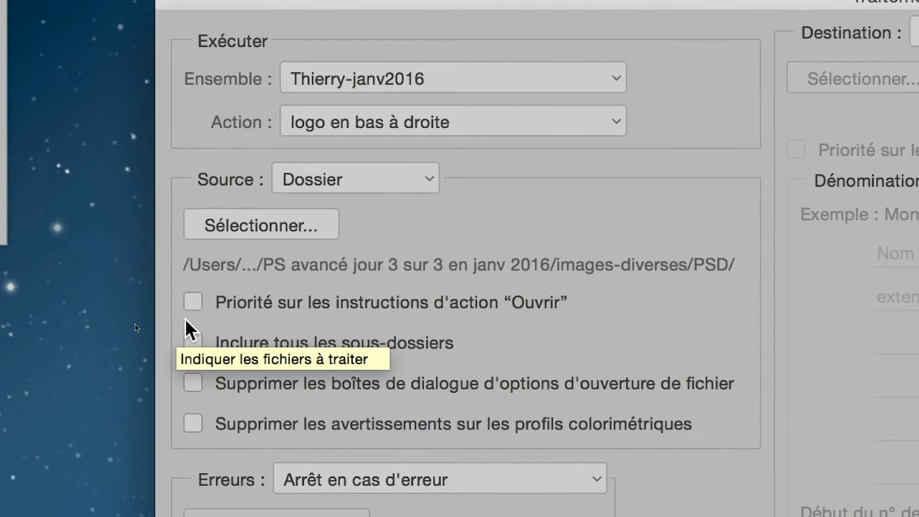
# - Try out the source options for overriding the action's "Ouvrir" instructions and including all subfolders
pyautogui.click(188, 316)
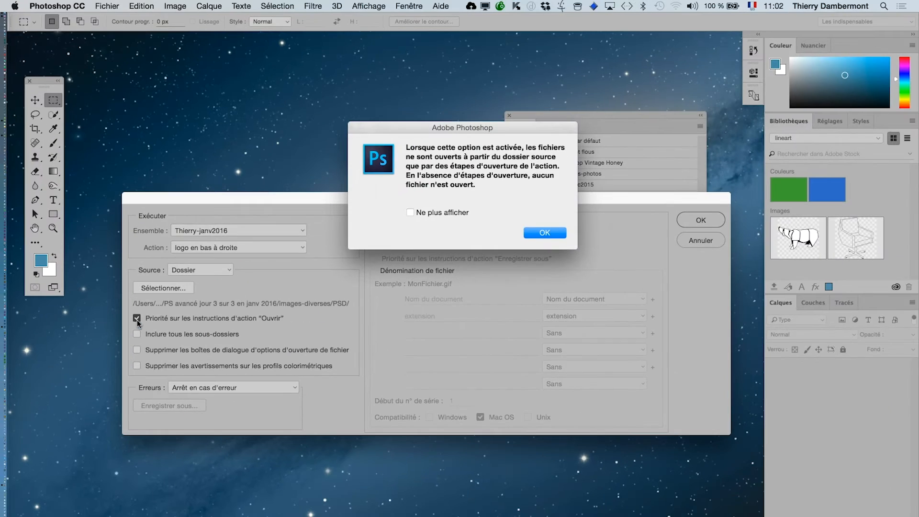
pyautogui.click(532, 234)
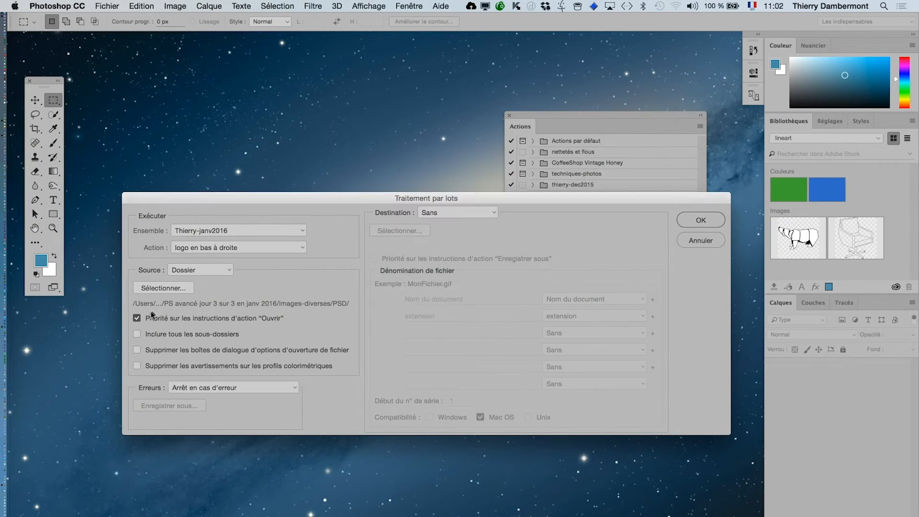
pyautogui.press('alt')
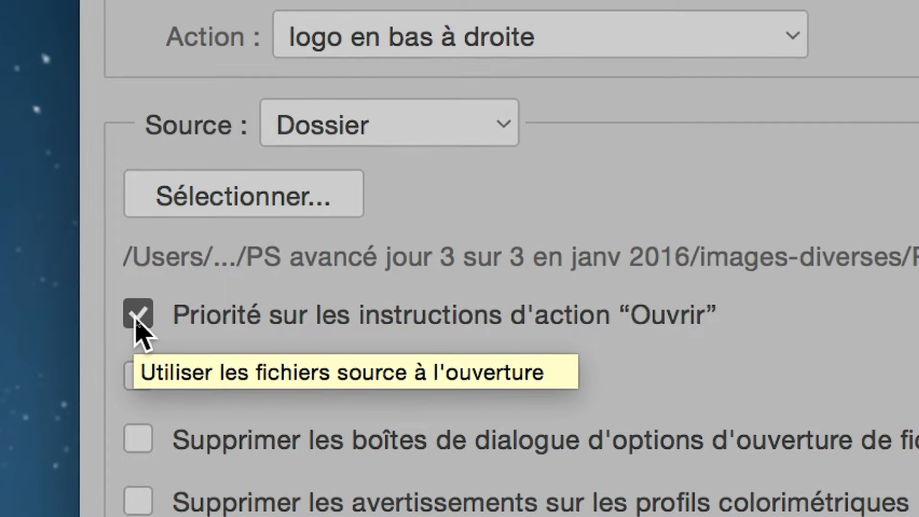
pyautogui.click(138, 316)
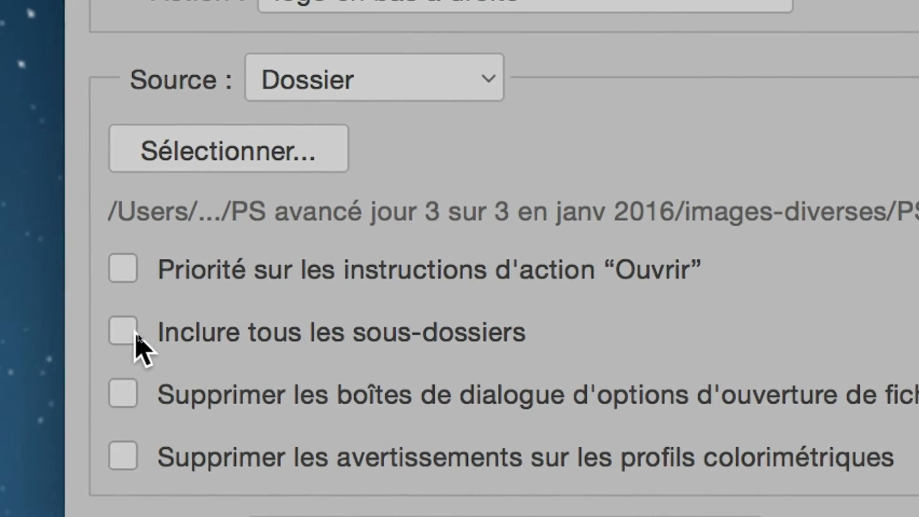
pyautogui.click(134, 334)
pyautogui.click(134, 334)
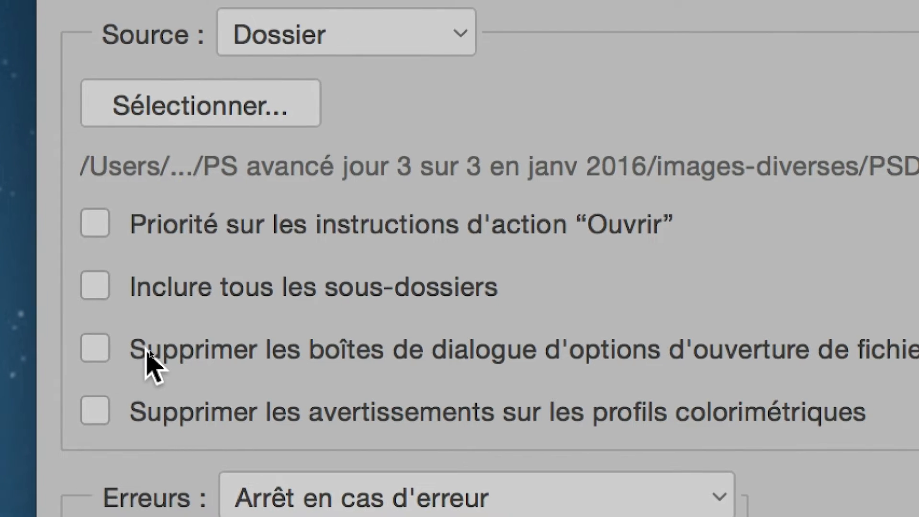
# - Enable suppression of the file-opening options dialogs and of the colour profile warnings for the batch
pyautogui.click(149, 354)
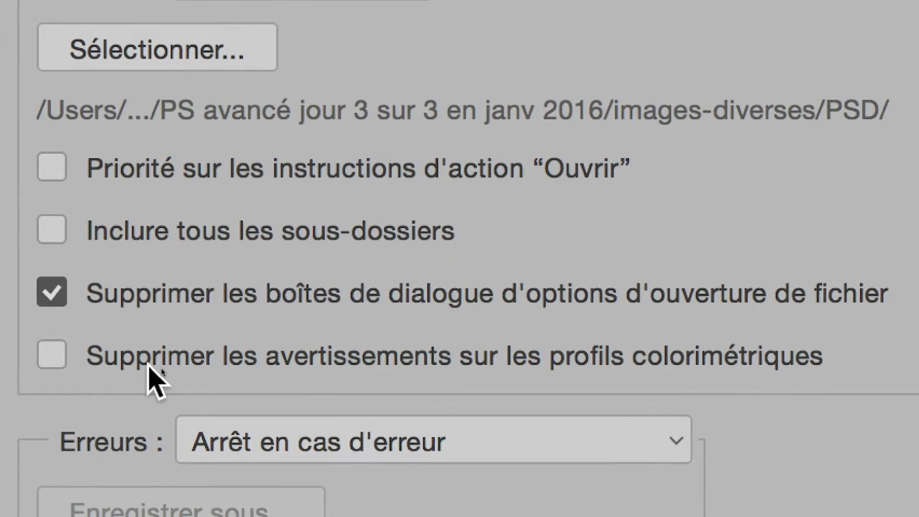
pyautogui.click(148, 365)
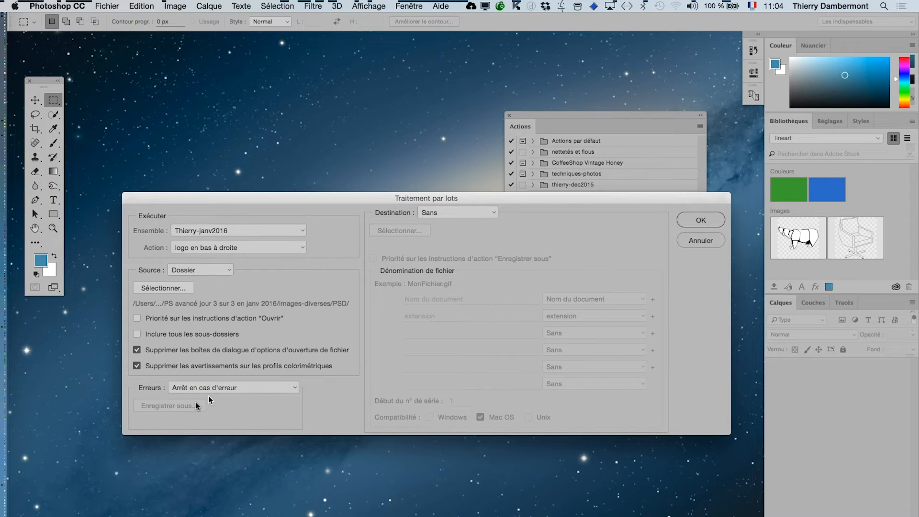
pyautogui.press('alt')
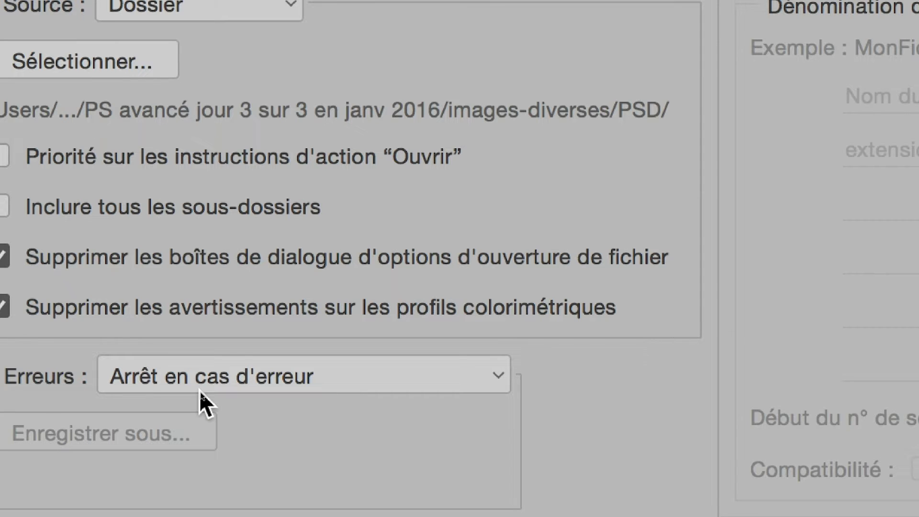
# - Have batch errors logged to a file, saving the log as "Sans titre.txt" on the Bureau and replacing the existing file
pyautogui.click(159, 372)
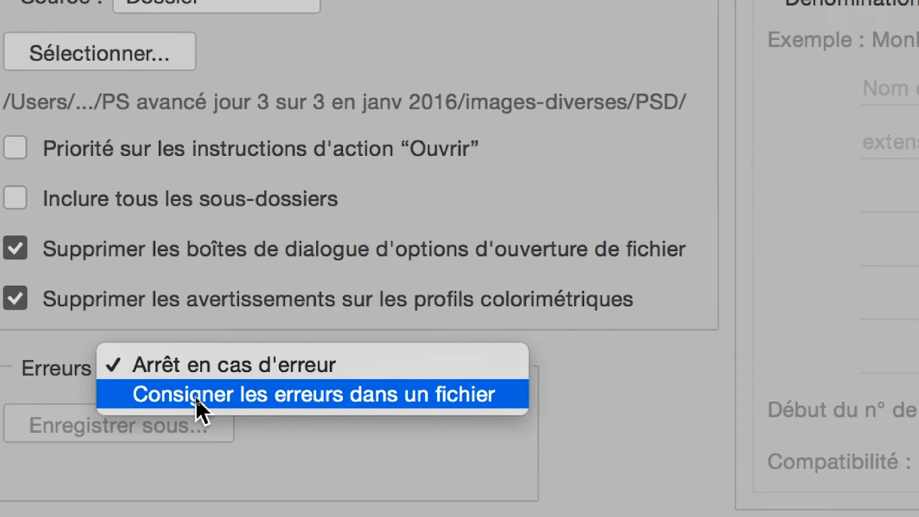
pyautogui.click(196, 397)
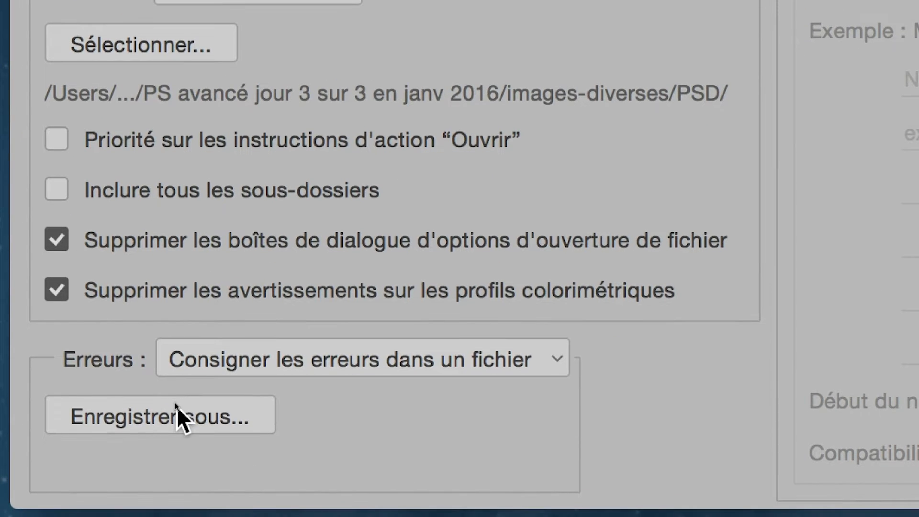
pyautogui.click(177, 406)
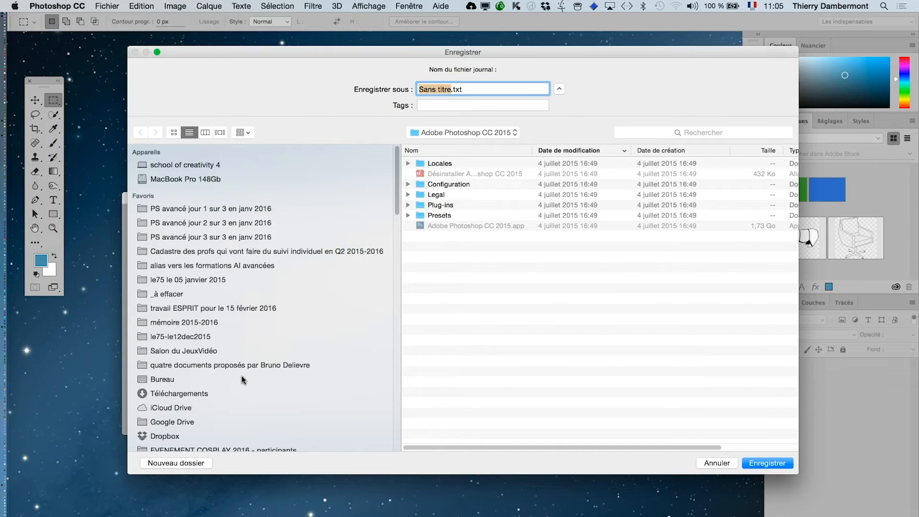
pyautogui.click(243, 379)
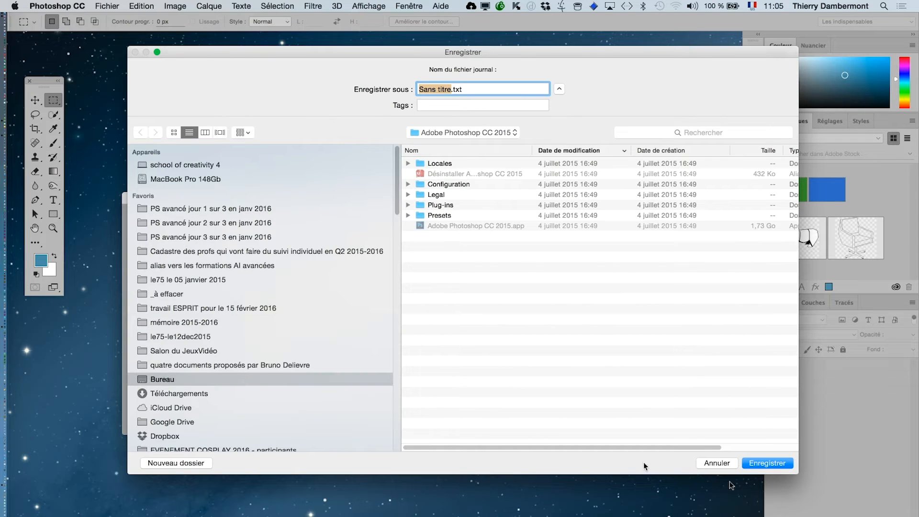
pyautogui.click(768, 463)
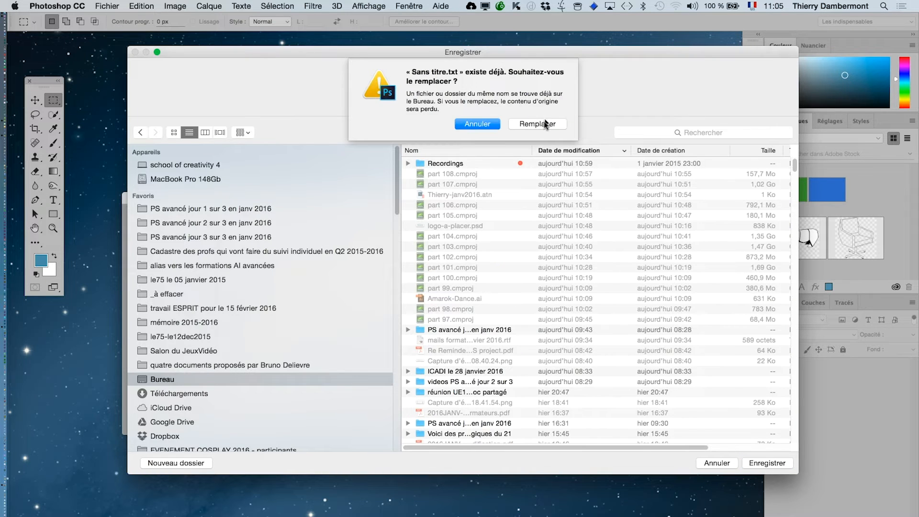
pyautogui.click(540, 124)
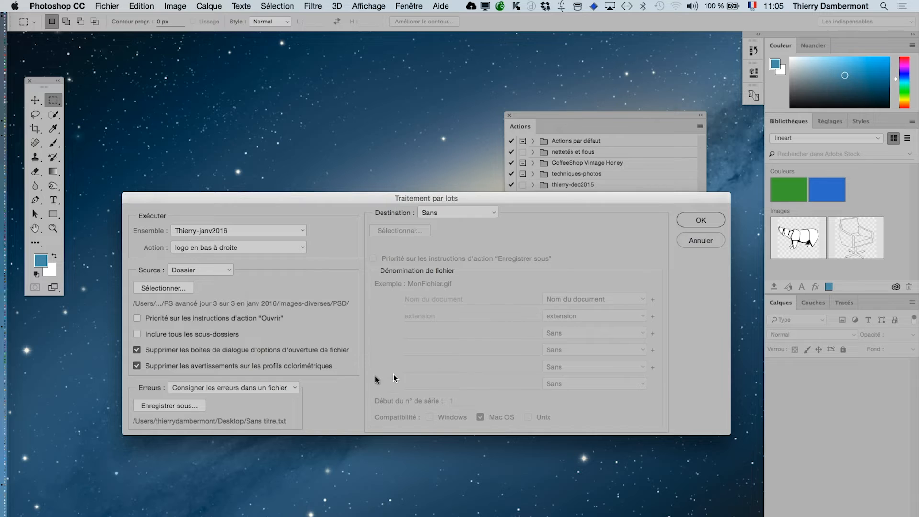
# - Set the batch destination to Dossier and browse for the destination folder in "PS avancé jour 3 sur 3 en janv 2016", shrinking the chooser window
pyautogui.press('alt')
pyautogui.press('alt')
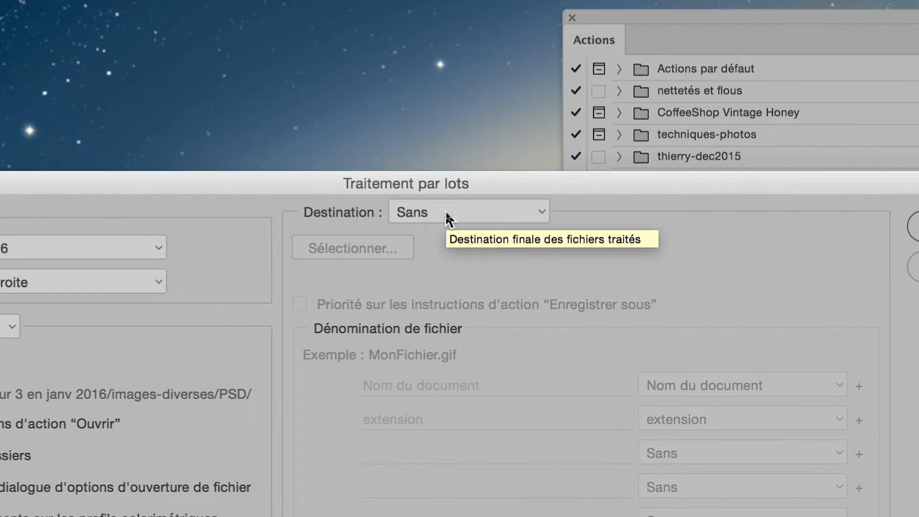
pyautogui.click(447, 217)
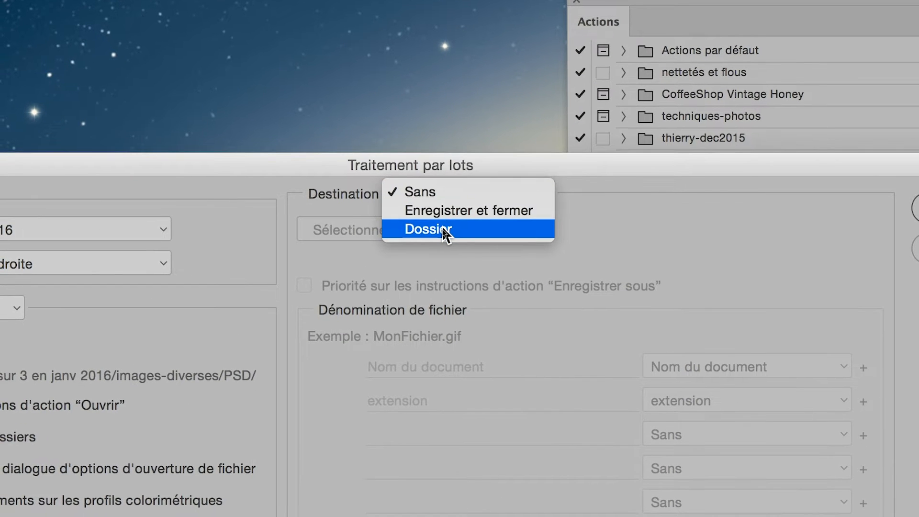
pyautogui.click(442, 226)
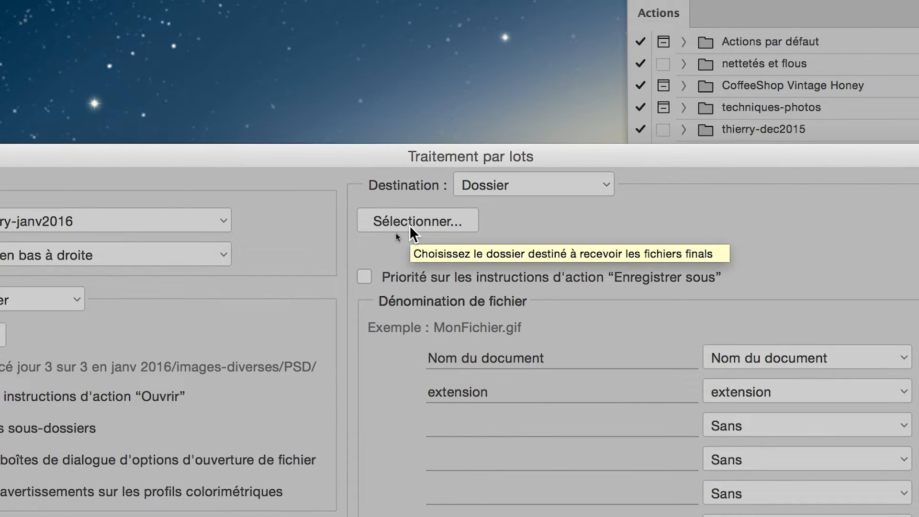
pyautogui.click(411, 228)
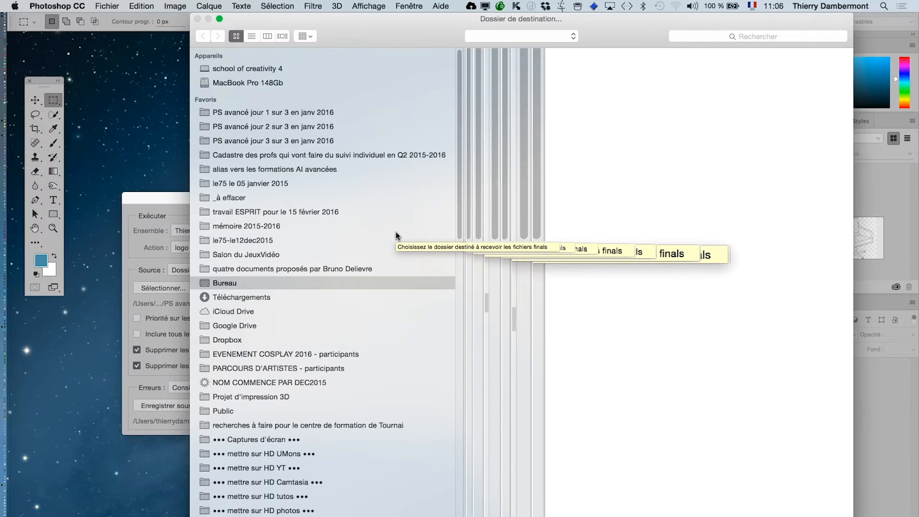
pyautogui.click(279, 142)
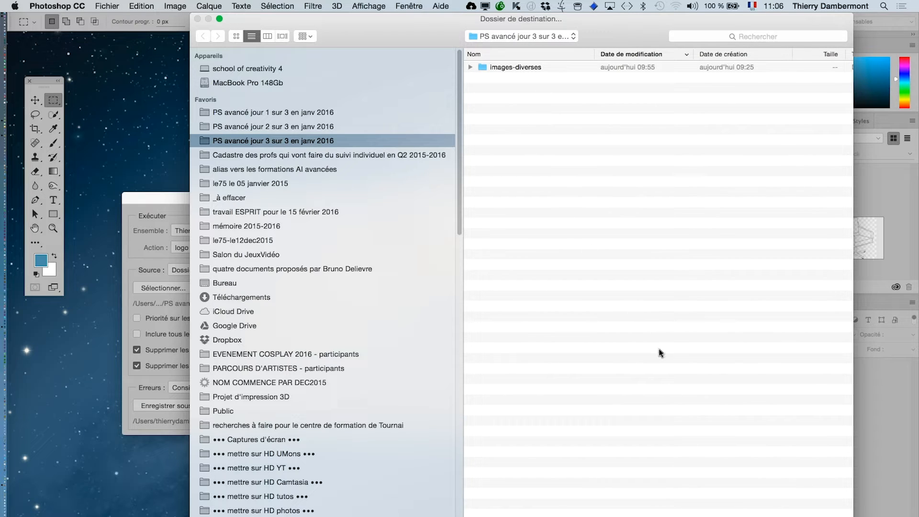
pyautogui.moveTo(852, 516); pyautogui.dragTo(786, 392)
pyautogui.moveTo(353, 28); pyautogui.dragTo(363, 113)
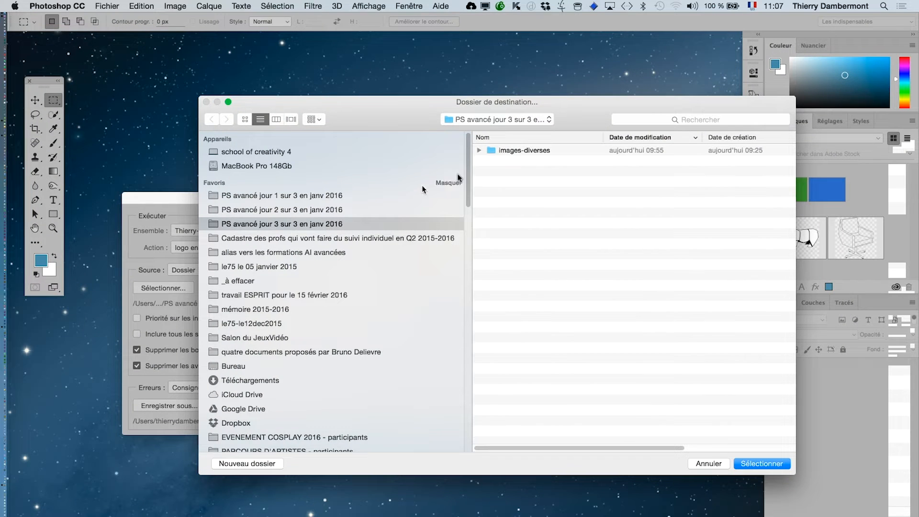
# - Create a new folder named "images traitées" beside the "images-diverses" folder
pyautogui.click(504, 152)
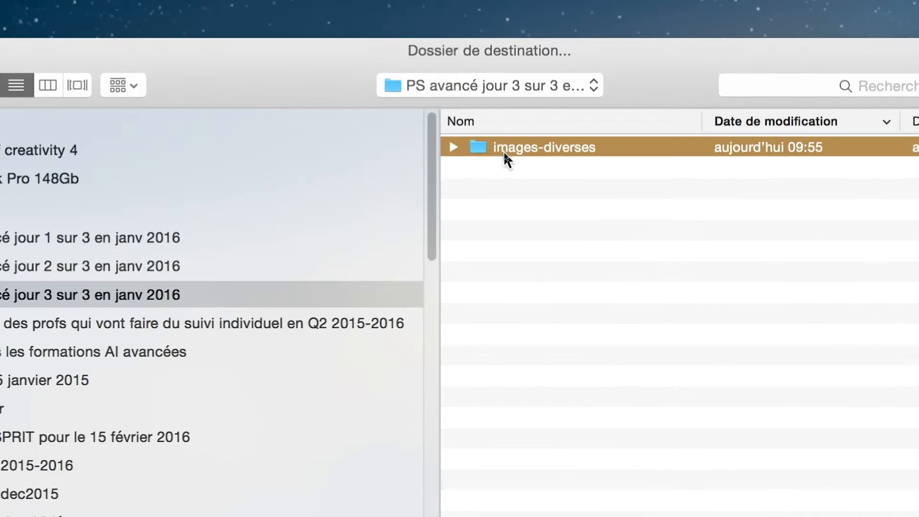
pyautogui.click(562, 169)
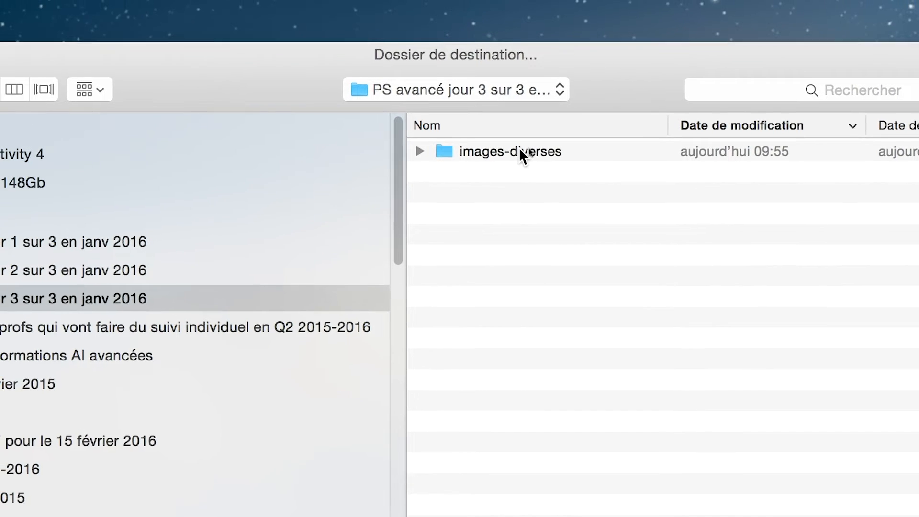
pyautogui.click(520, 150)
pyautogui.click(493, 170)
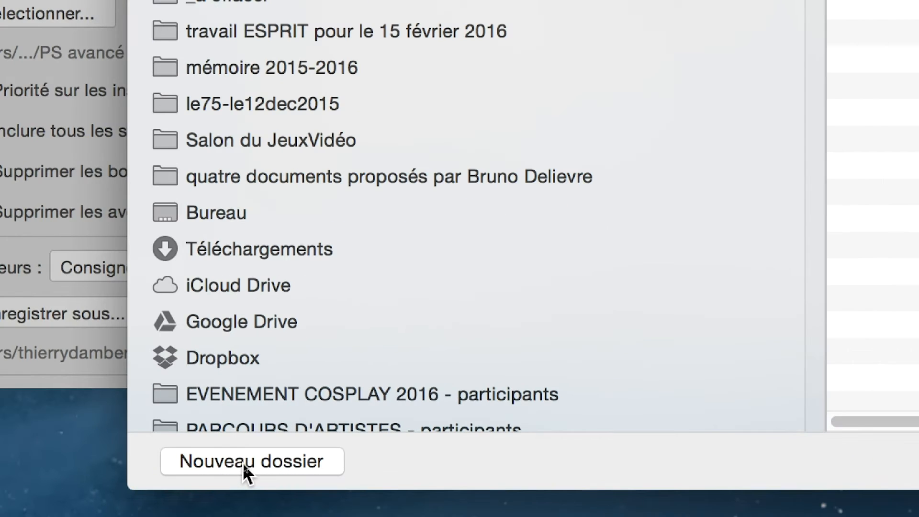
pyautogui.click(242, 462)
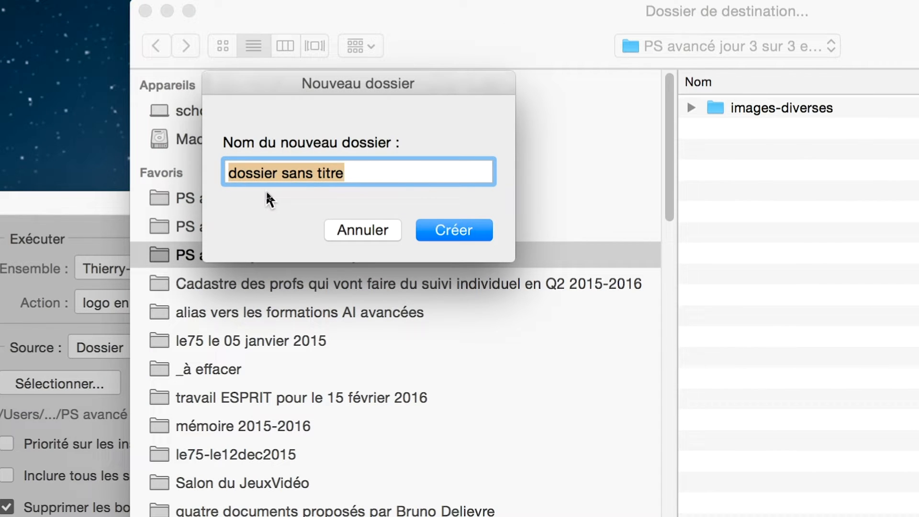
pyautogui.write('image')
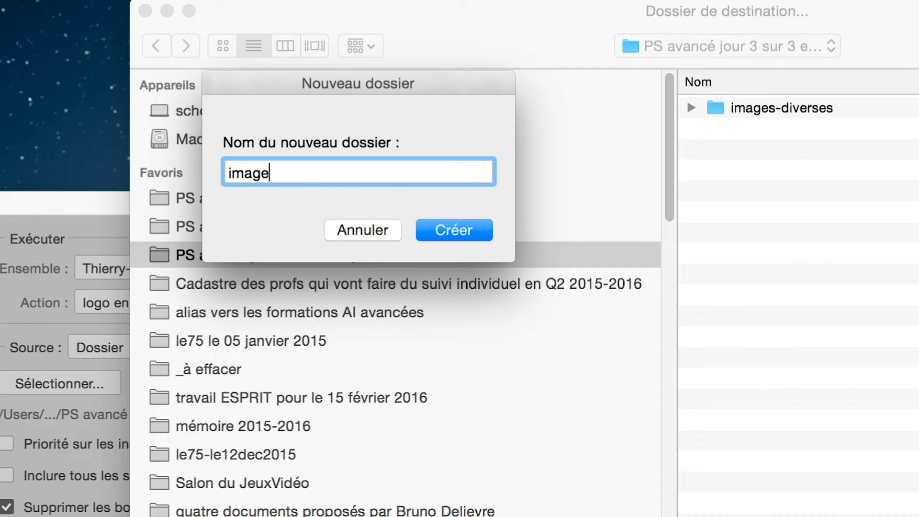
pyautogui.write('s traitées')
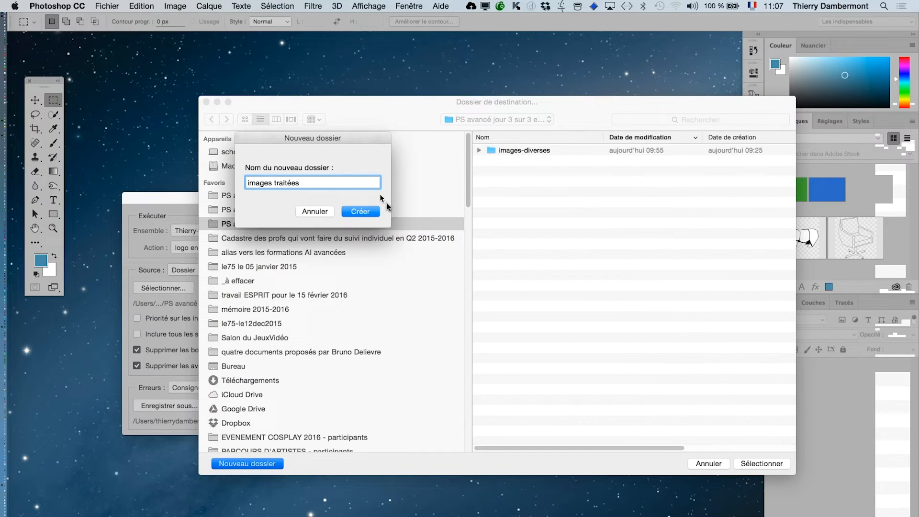
pyautogui.click(453, 229)
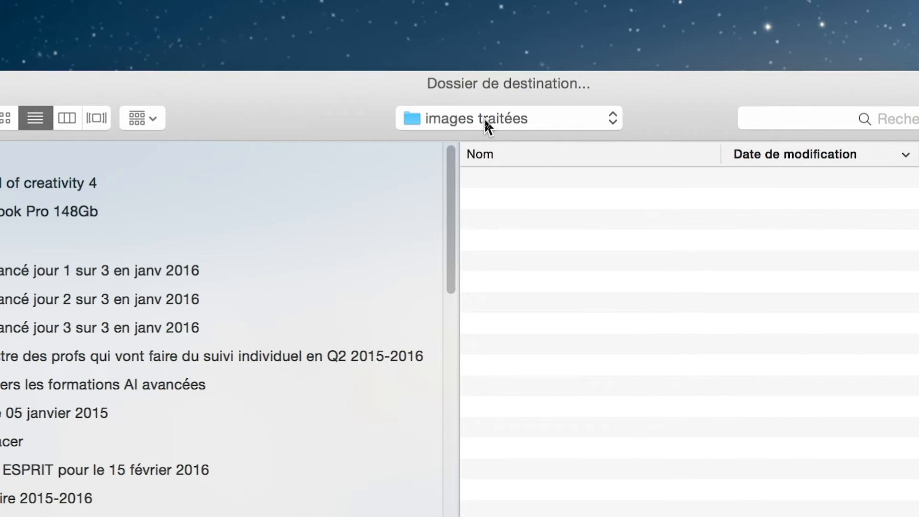
# - Check where "images traitées" sits in the folder hierarchy and examine the contents of the neighbouring "images-diverses" folder
pyautogui.click(484, 119)
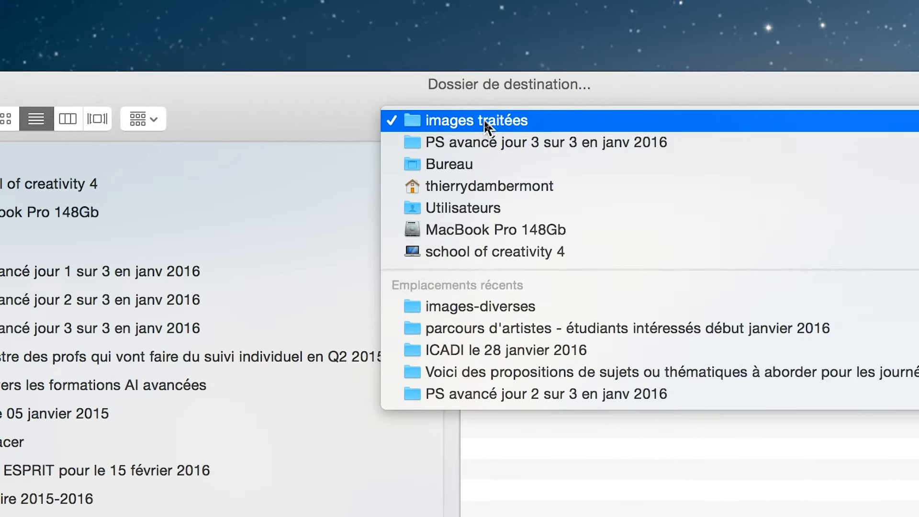
pyautogui.click(488, 114)
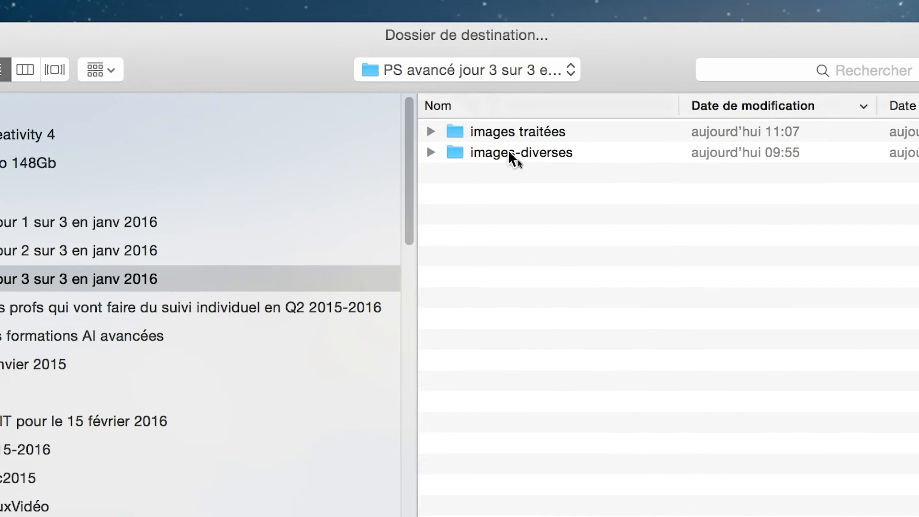
pyautogui.click(519, 143)
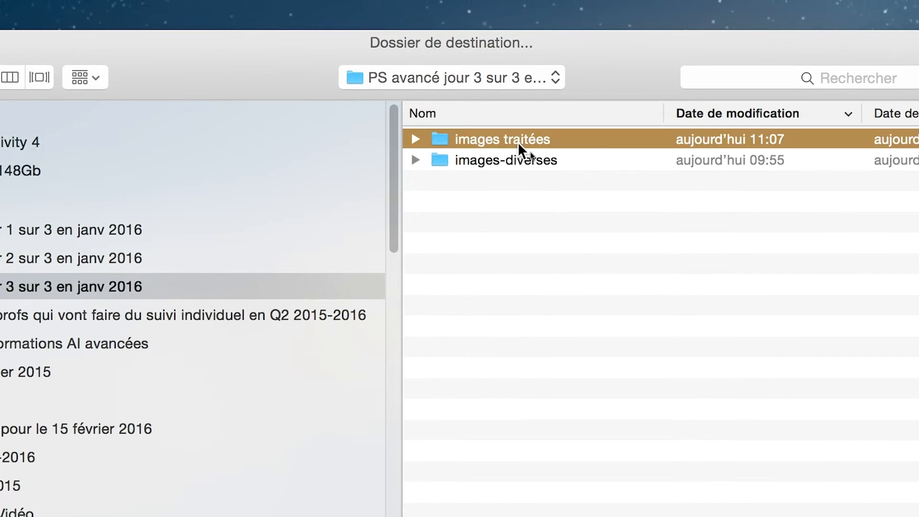
pyautogui.click(519, 151)
pyautogui.click(518, 132)
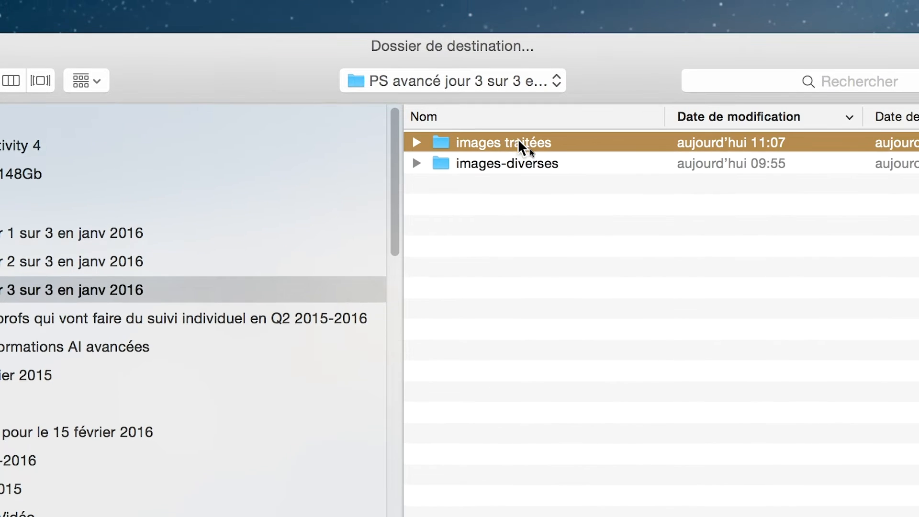
pyautogui.click(481, 160)
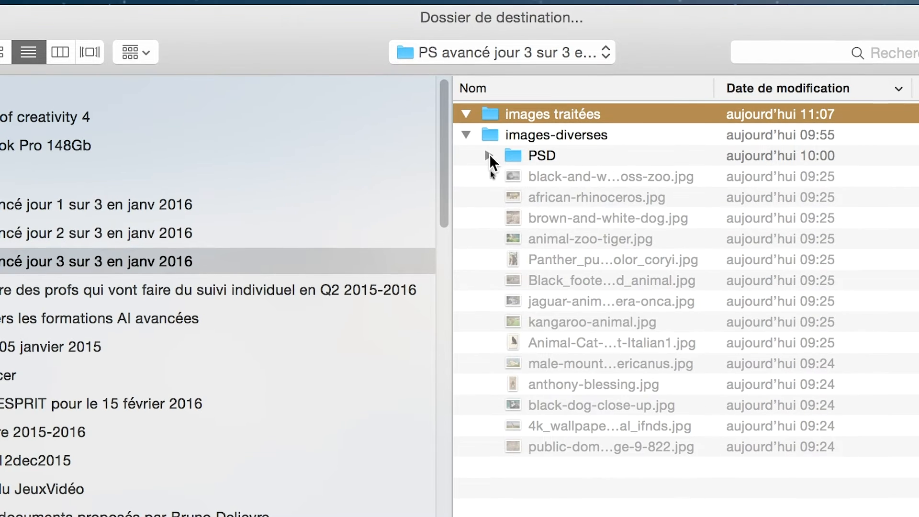
pyautogui.click(488, 155)
pyautogui.click(489, 154)
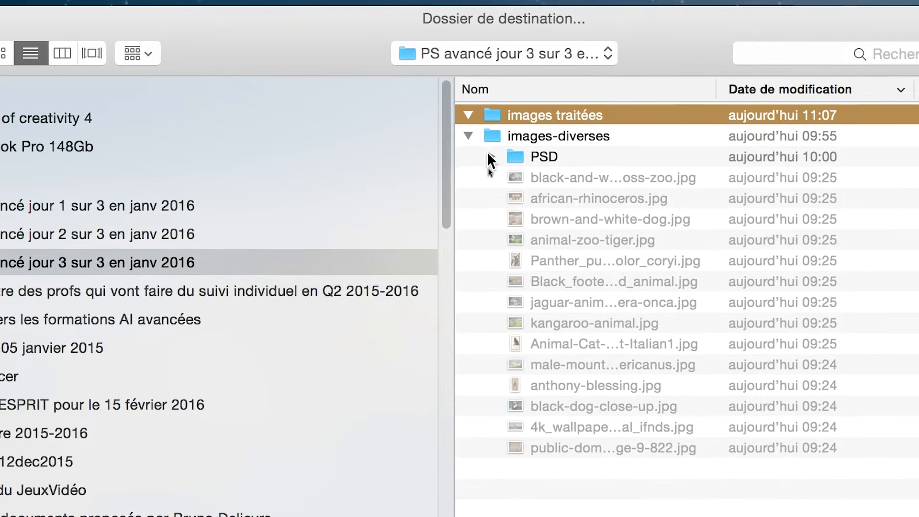
# - Collapse the expanded folders and choose "images traitées" as the batch destination folder
pyautogui.click(468, 132)
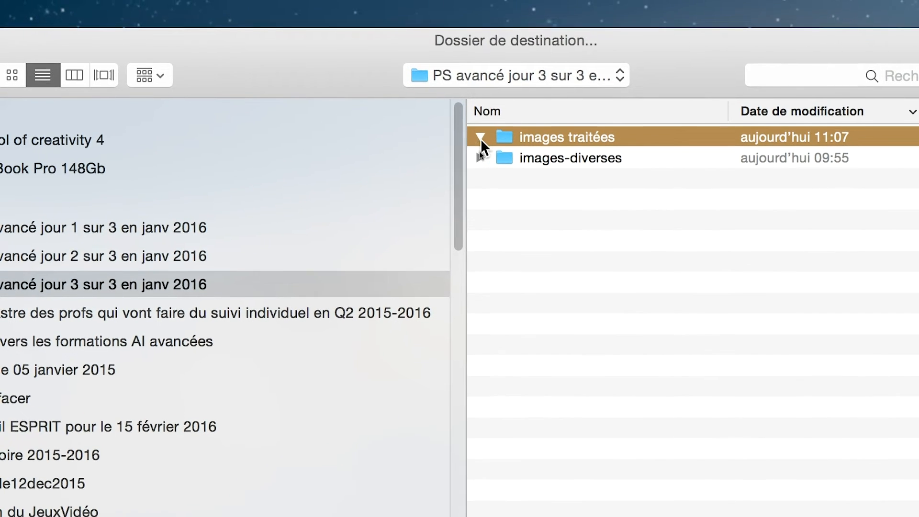
pyautogui.click(480, 129)
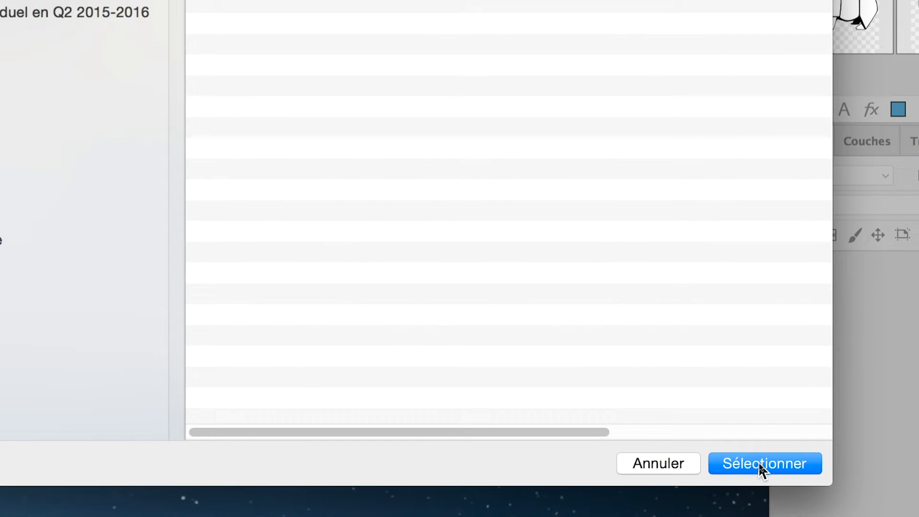
pyautogui.click(758, 461)
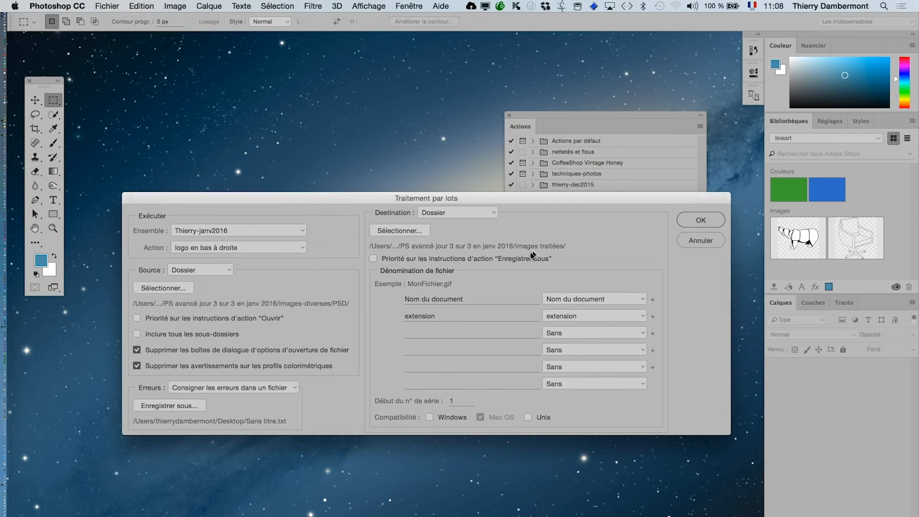
# - Read the explanation of the option overriding the action's "Enregistrer sous" instructions and move the batch dialog higher on the screen
pyautogui.press('alt')
pyautogui.press('alt')
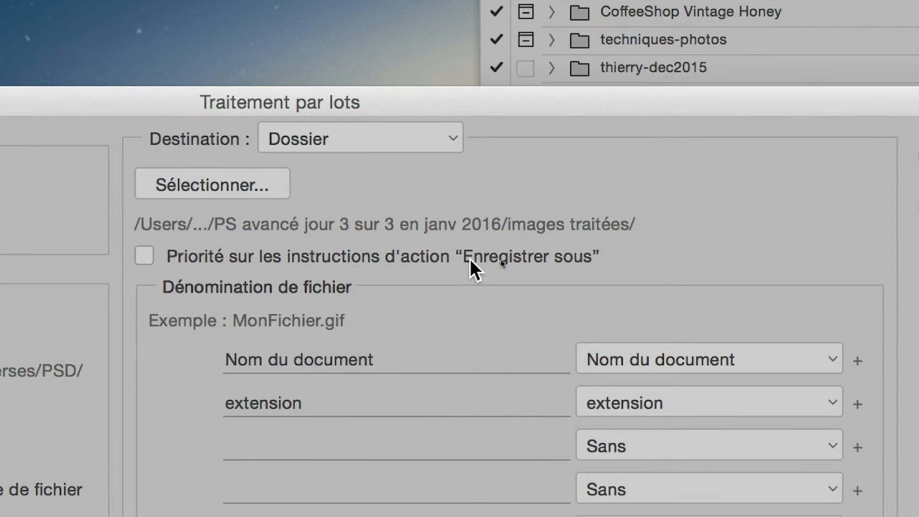
pyautogui.moveTo(469, 260)
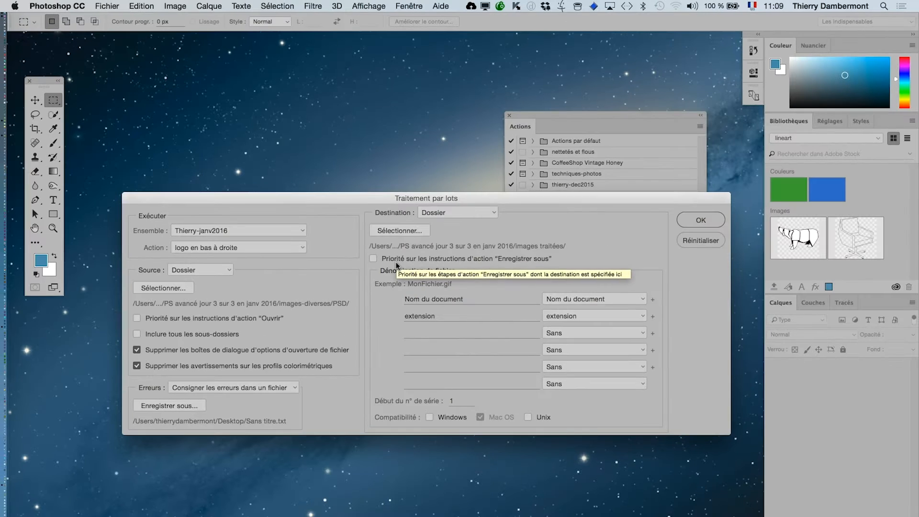
pyautogui.moveTo(456, 198); pyautogui.dragTo(439, 95)
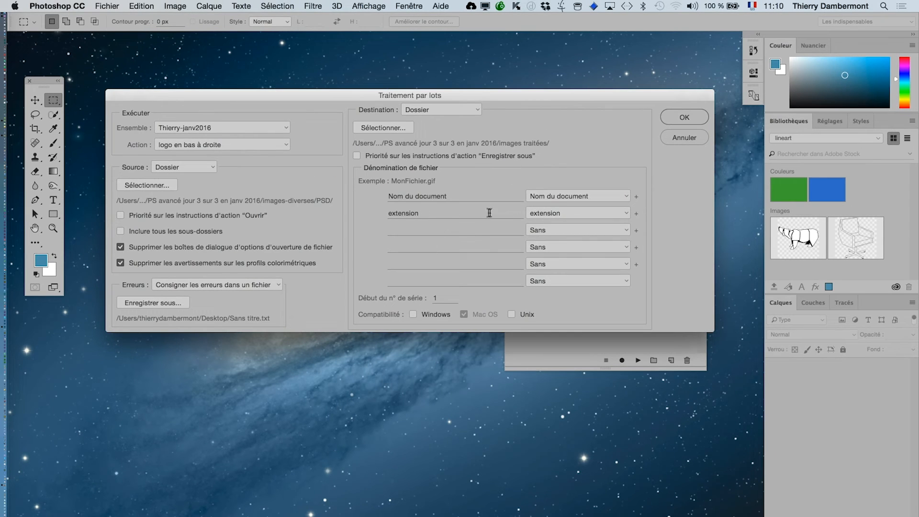
# - Review the document name and extension fields of the output file naming and run the batch
pyautogui.press('alt')
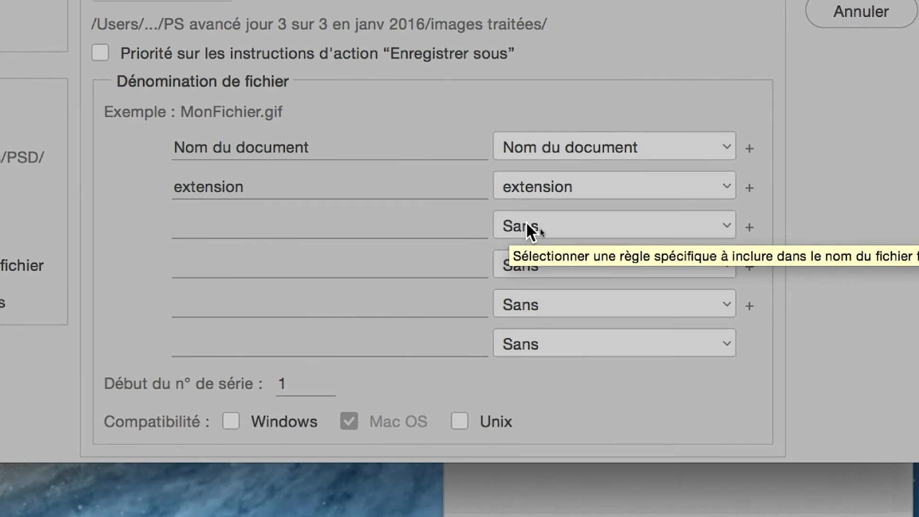
pyautogui.click(559, 245)
pyautogui.click(527, 222)
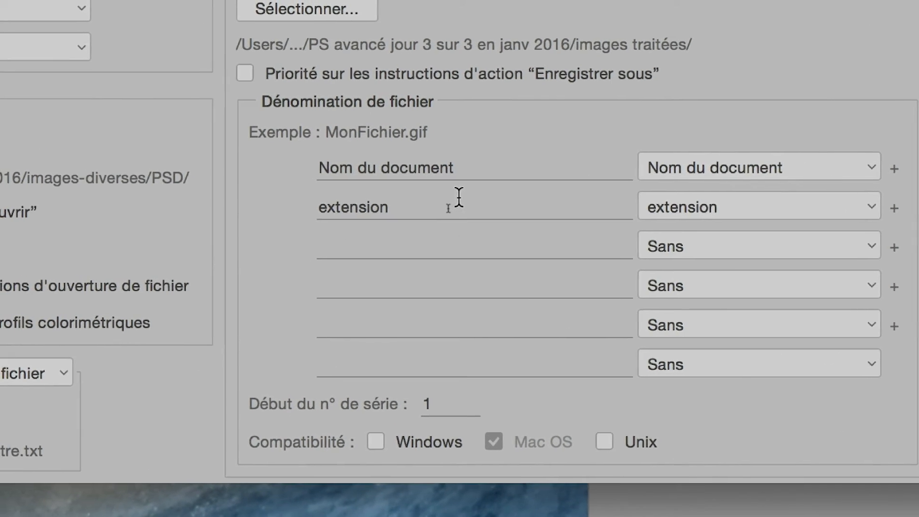
pyautogui.click(453, 168)
pyautogui.moveTo(454, 169); pyautogui.dragTo(410, 165)
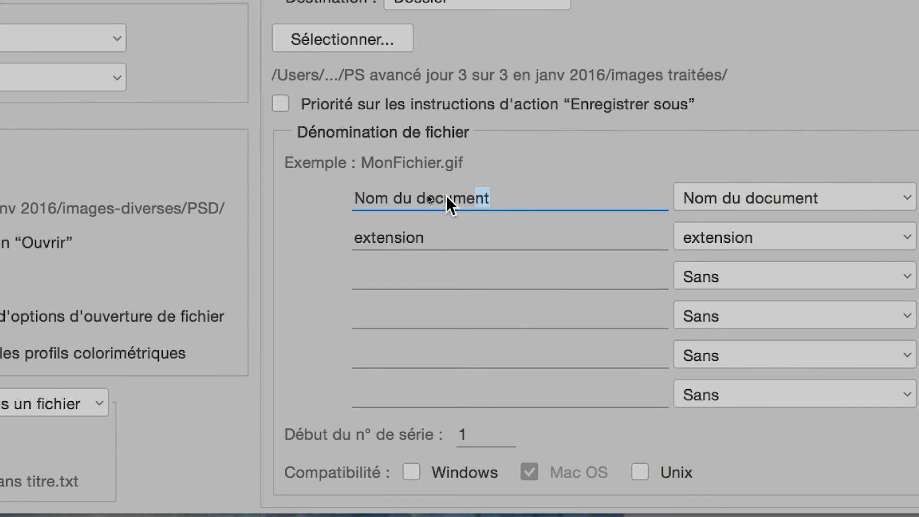
pyautogui.moveTo(446, 194); pyautogui.dragTo(371, 227)
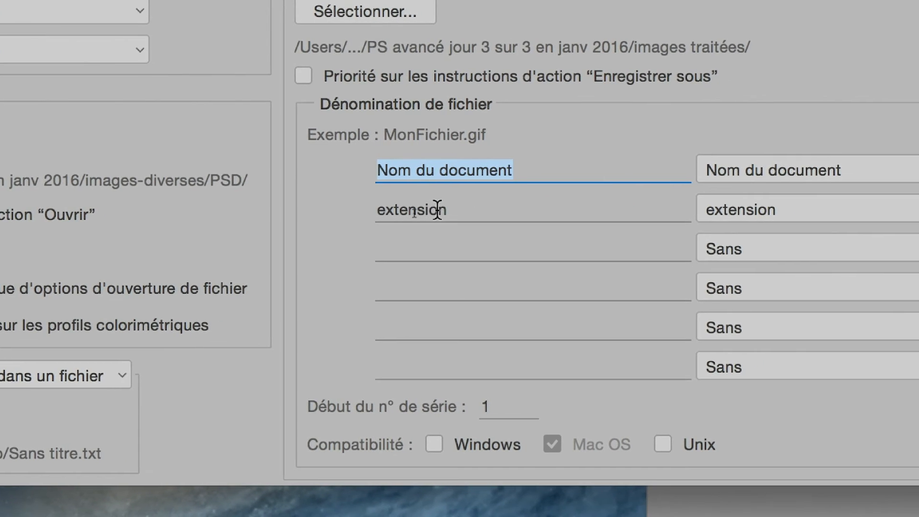
pyautogui.click(472, 220)
pyautogui.doubleClick(430, 210)
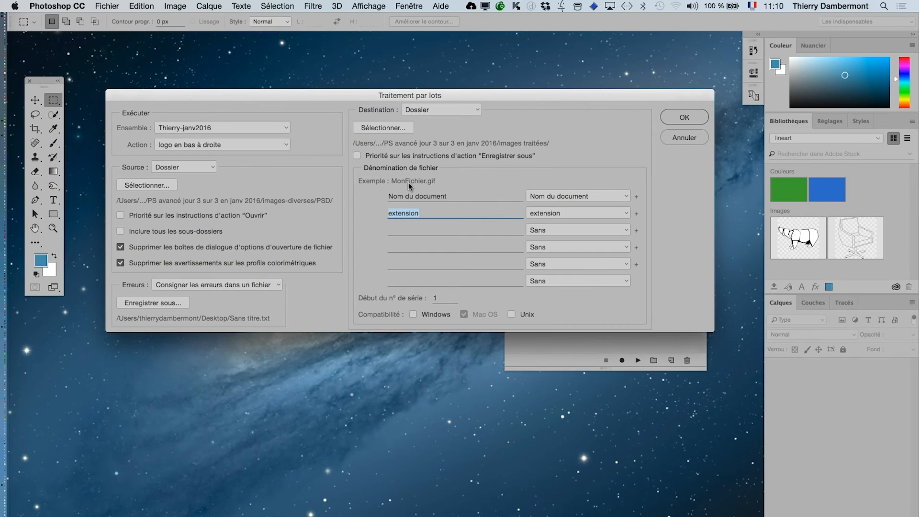
pyautogui.click(684, 117)
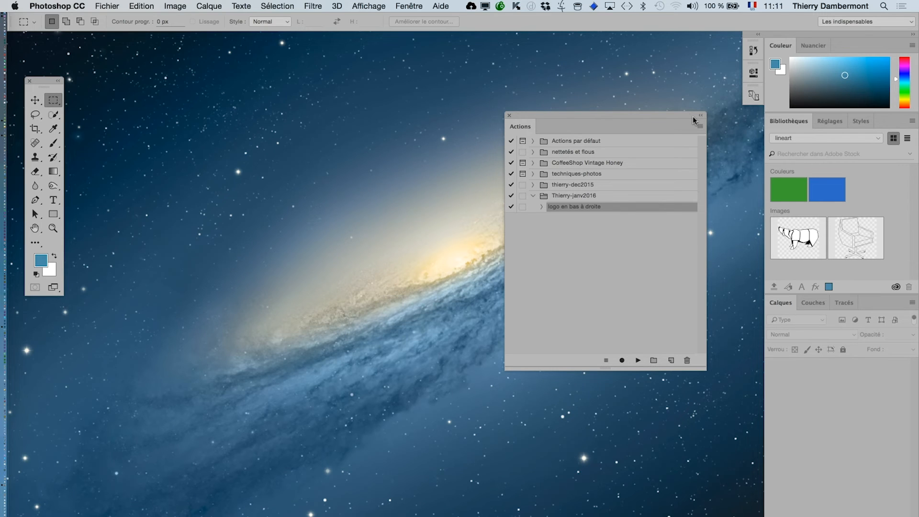
# - Switch to the Finder and open the "PS avancé jour 3 sur 3 en janv 2016" folder in a new window
pyautogui.press('super+Tab')
pyautogui.press('super+Tab')
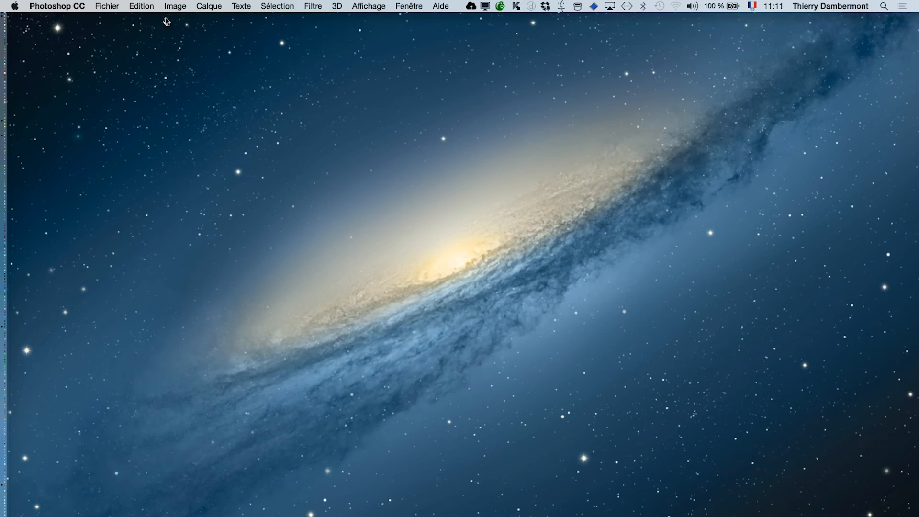
pyautogui.click(111, 6)
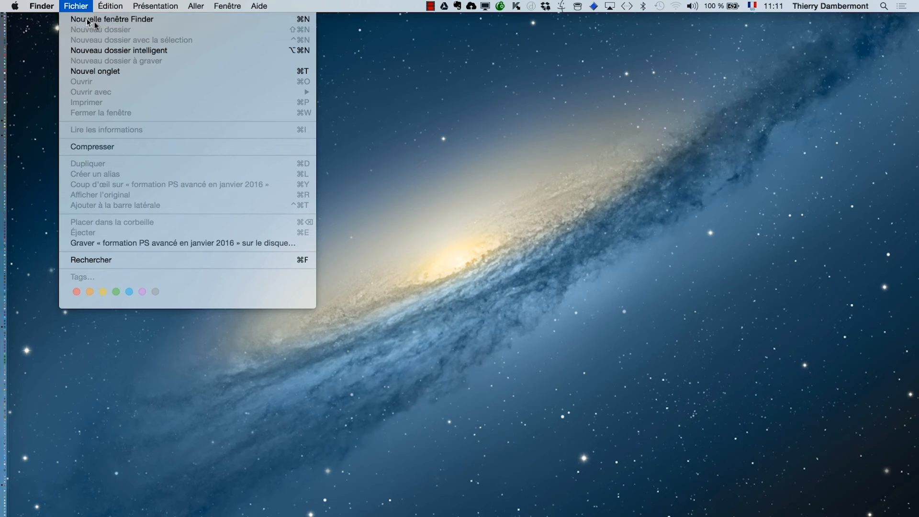
pyautogui.click(88, 20)
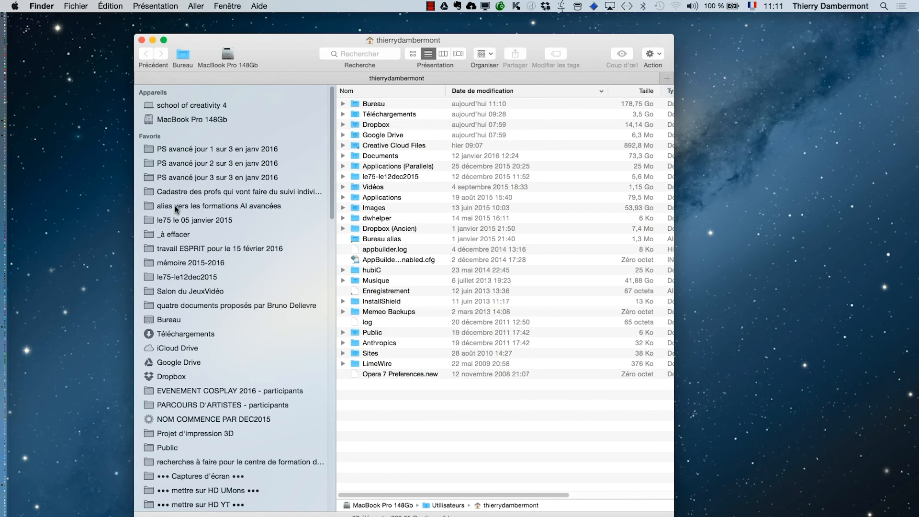
pyautogui.click(186, 178)
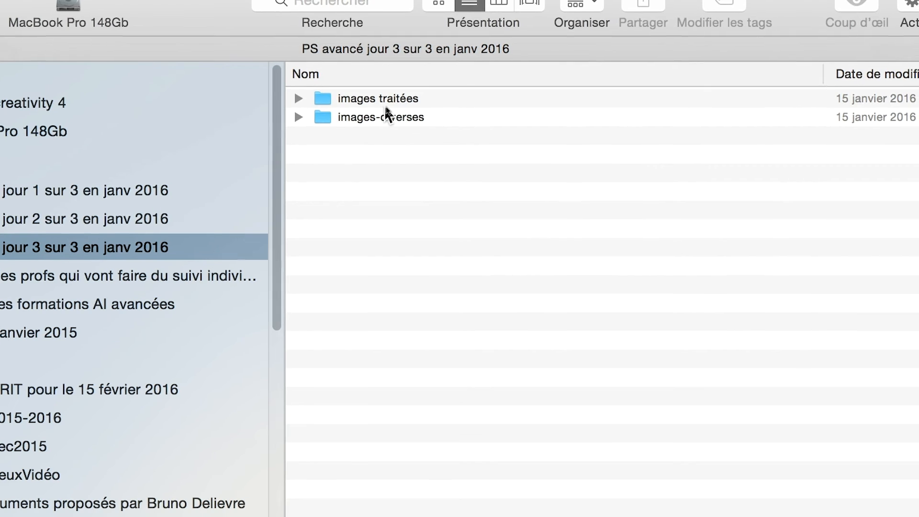
# - Open the "images traitées" folder and display its files as icons in a wider window
pyautogui.click(383, 106)
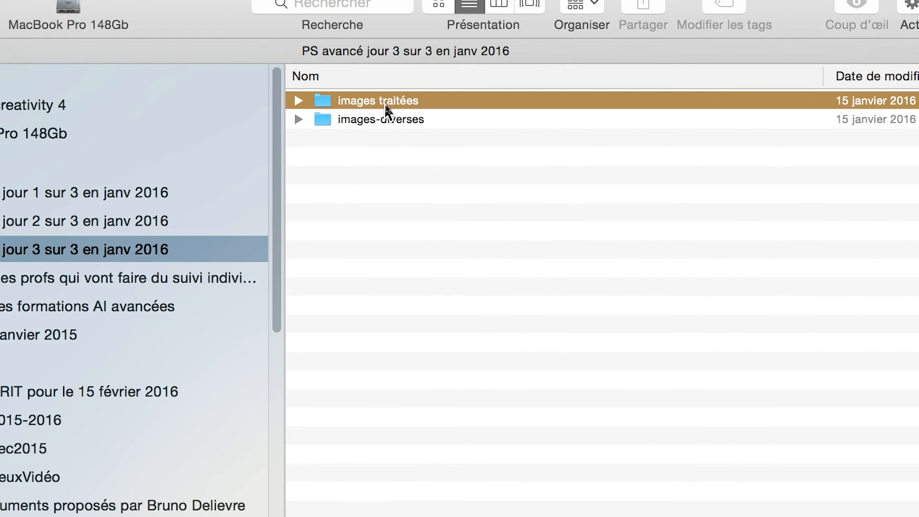
pyautogui.doubleClick(385, 107)
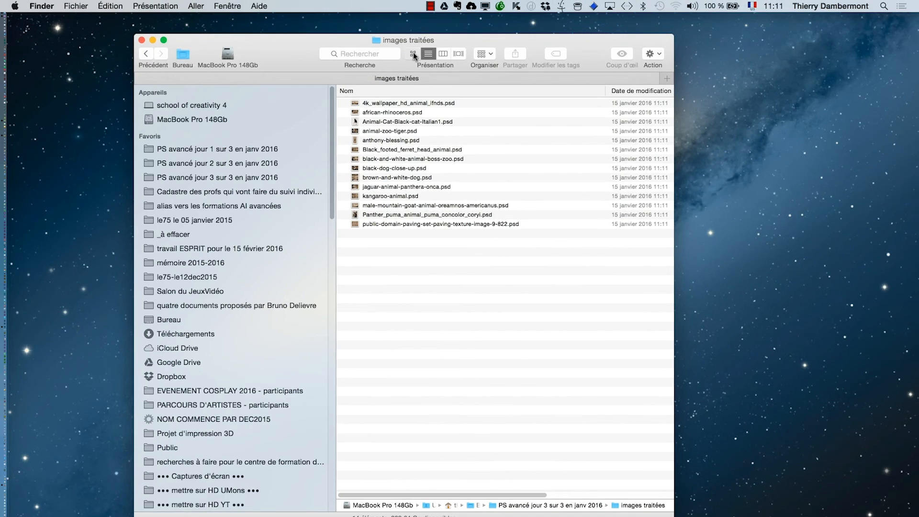
pyautogui.click(413, 54)
pyautogui.moveTo(673, 515); pyautogui.dragTo(857, 507)
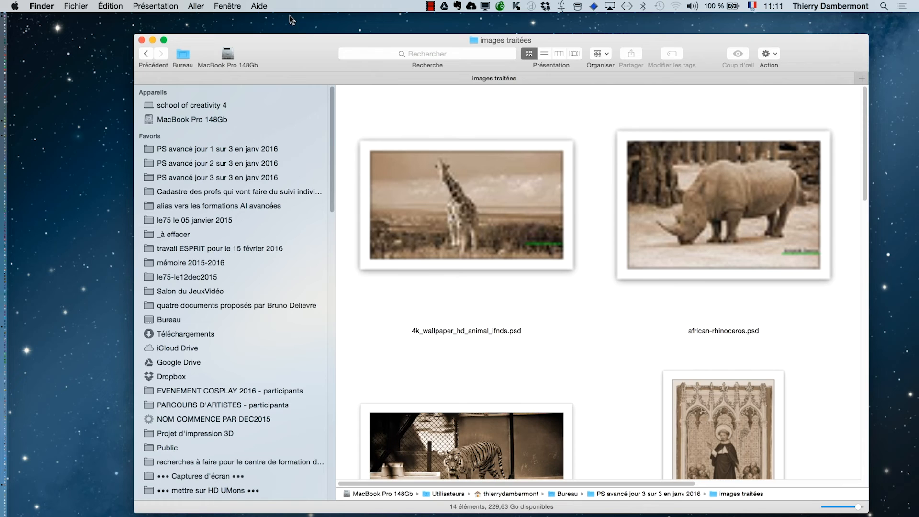
# - Align the icons in the "images traitées" folder by name
pyautogui.click(171, 5)
pyautogui.moveTo(177, 79)
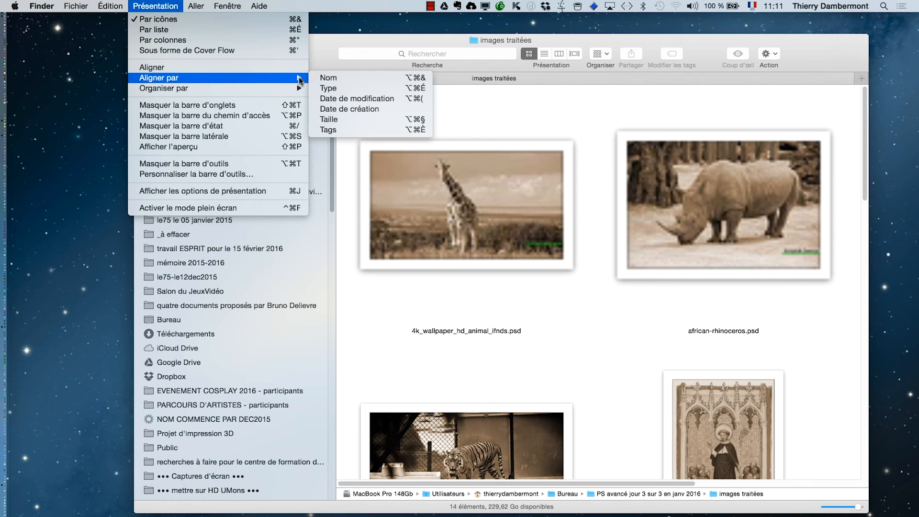
pyautogui.click(318, 78)
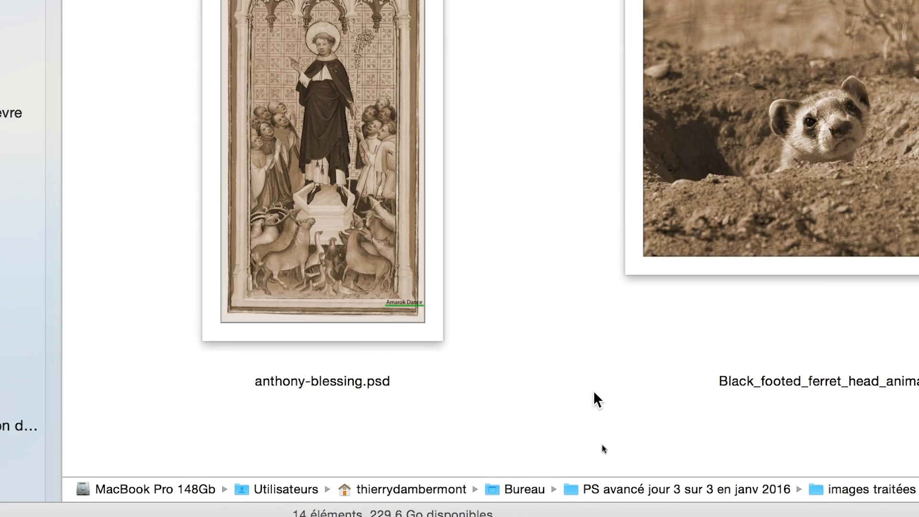
# - Examine the thumbnails of the processed PSD images through the end of the folder, checking the logo placement on each
pyautogui.scroll(-2, 593, 389)
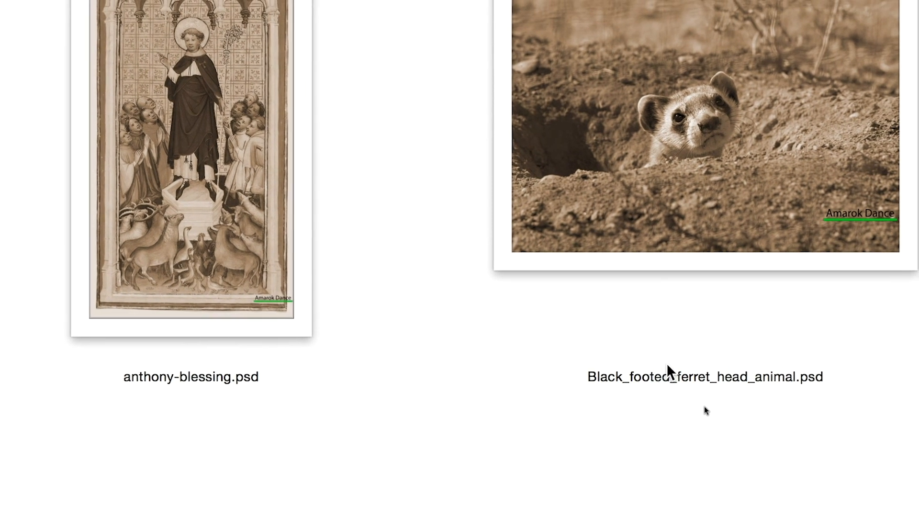
pyautogui.scroll(3, 666, 362)
pyautogui.scroll(12, 666, 362)
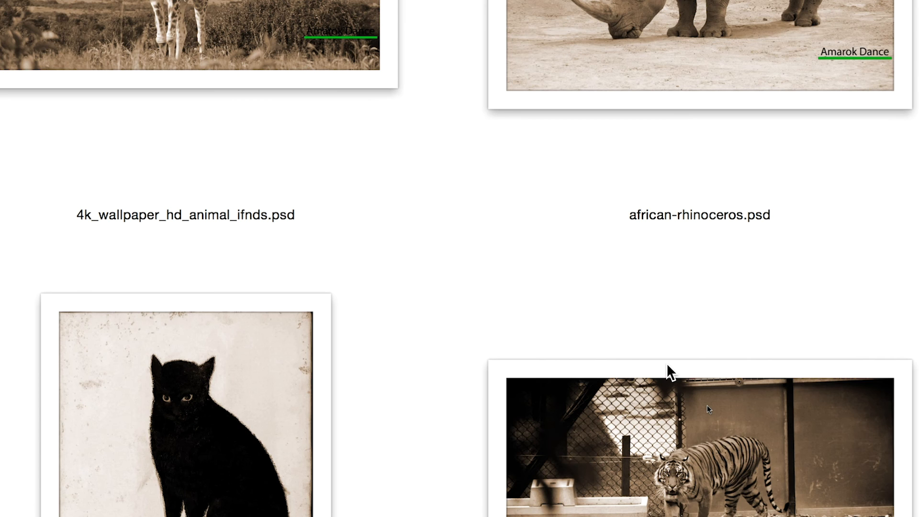
pyautogui.scroll(-3, 666, 363)
pyautogui.scroll(-1, 666, 363)
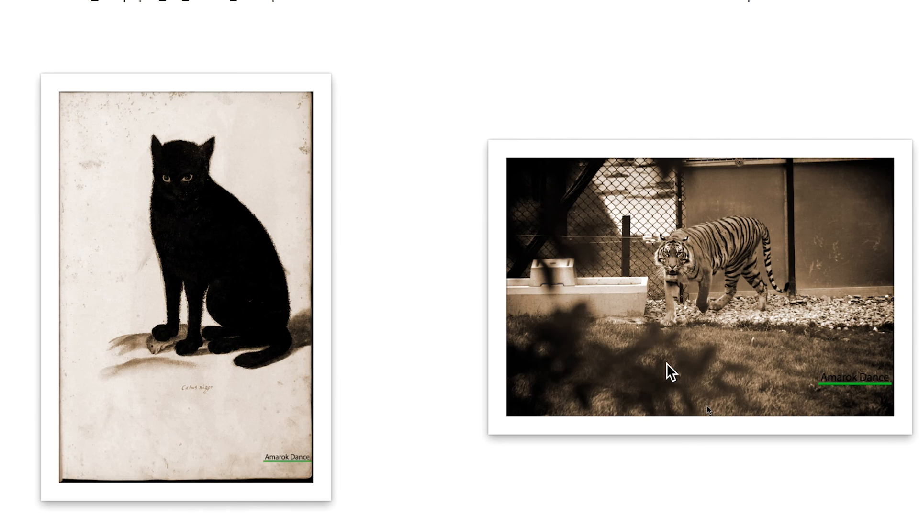
pyautogui.scroll(-4, 666, 362)
pyautogui.scroll(-6, 666, 363)
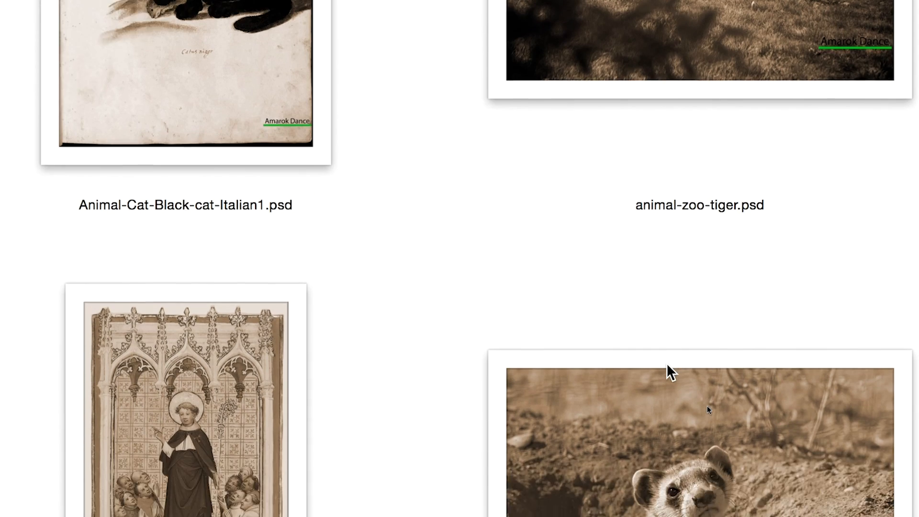
pyautogui.scroll(-5, 667, 362)
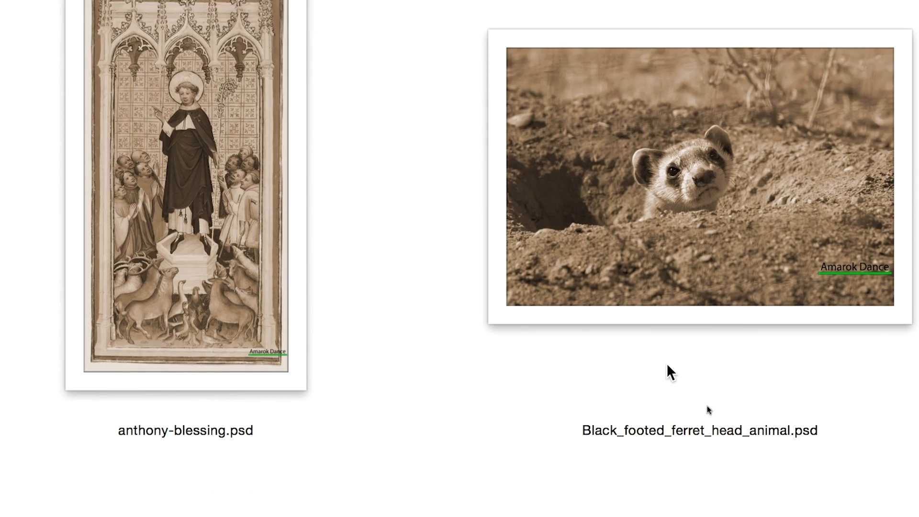
pyautogui.scroll(-14, 667, 365)
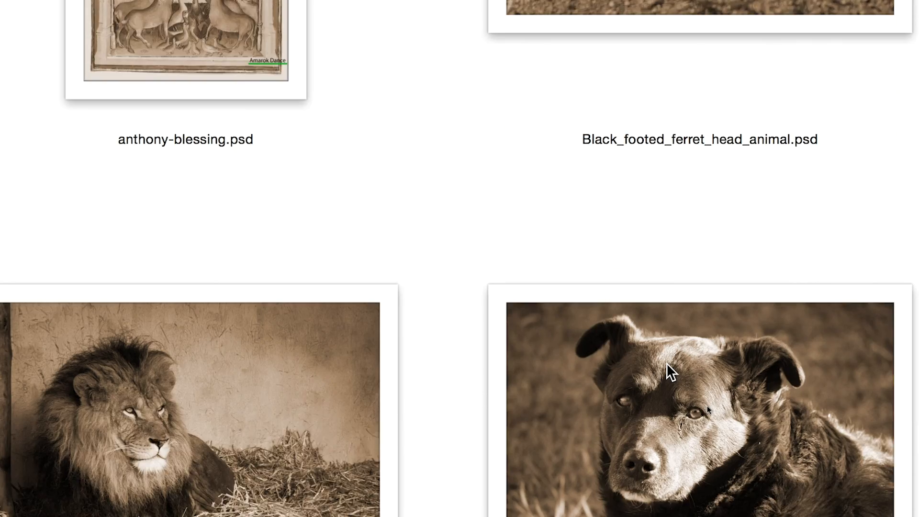
pyautogui.scroll(2, 667, 364)
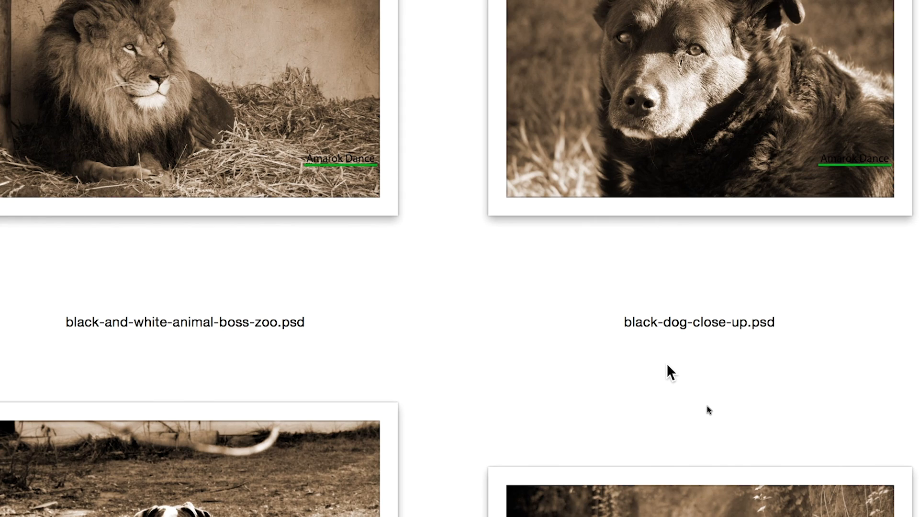
pyautogui.scroll(-2, 667, 365)
pyautogui.scroll(-11, 668, 364)
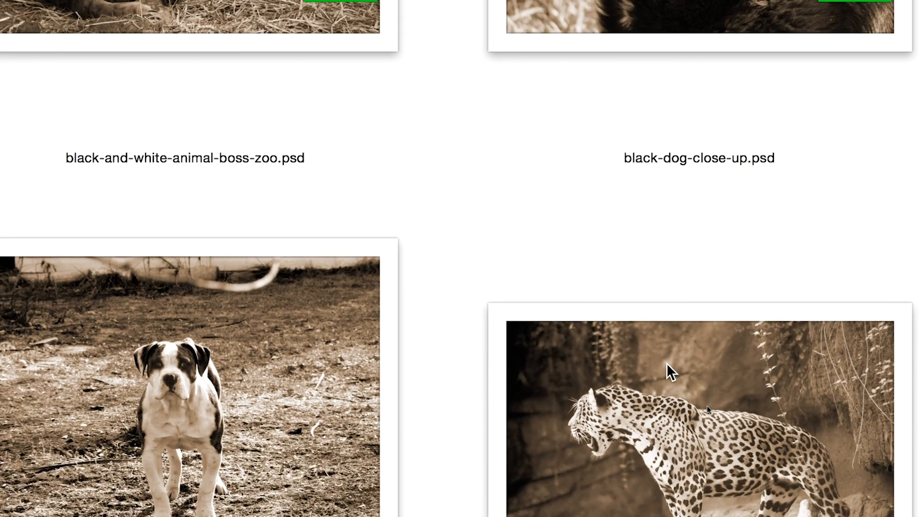
pyautogui.scroll(2, 668, 366)
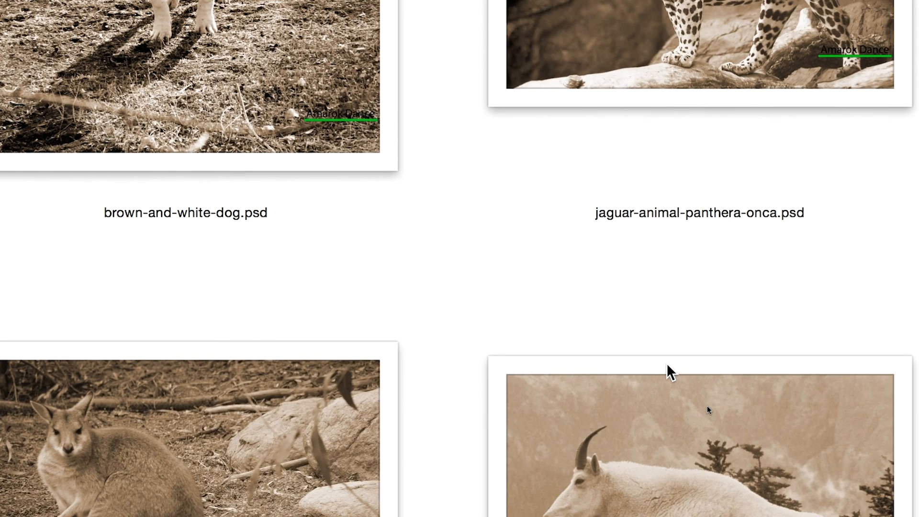
pyautogui.scroll(-3, 667, 365)
pyautogui.scroll(-13, 668, 365)
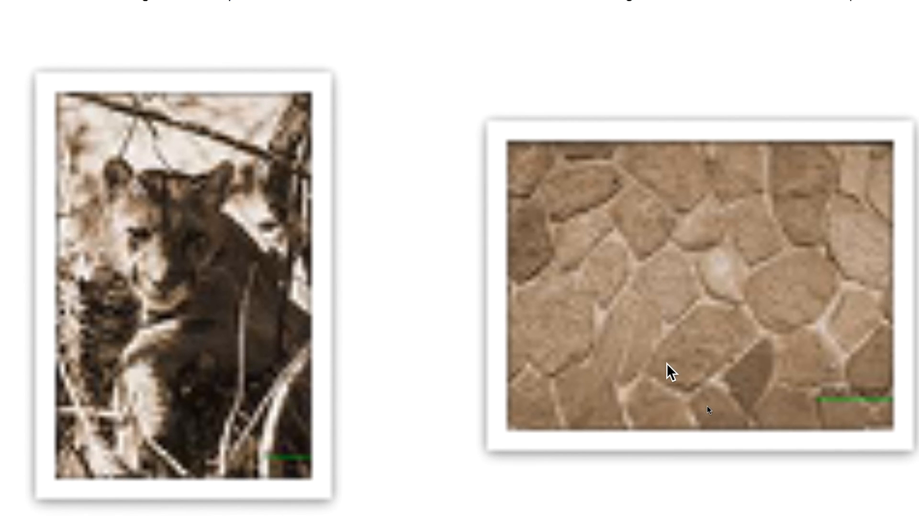
pyautogui.scroll(-1, 667, 366)
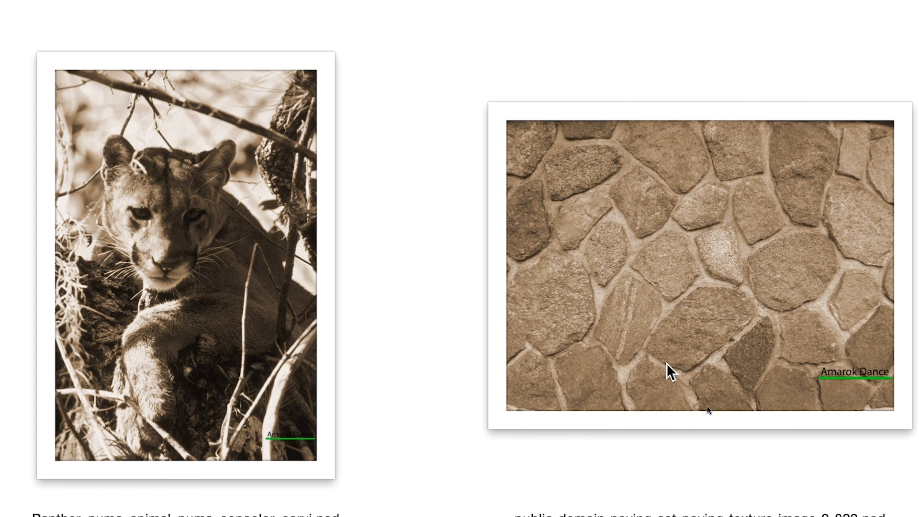